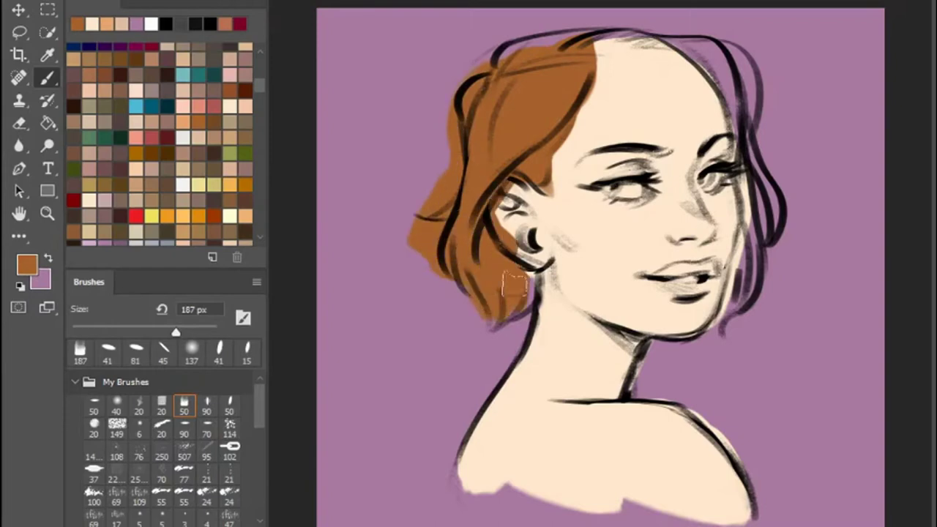
Paint the hair parting at the top of the forehead in cream with a 45 px brush.
click(91, 23)
click(163, 350)
mouse_move(611, 90)
mouse_down()
mouse_move(691, 78)
mouse_move(717, 120)
mouse_move(628, 71)
mouse_move(591, 98)
mouse_up()
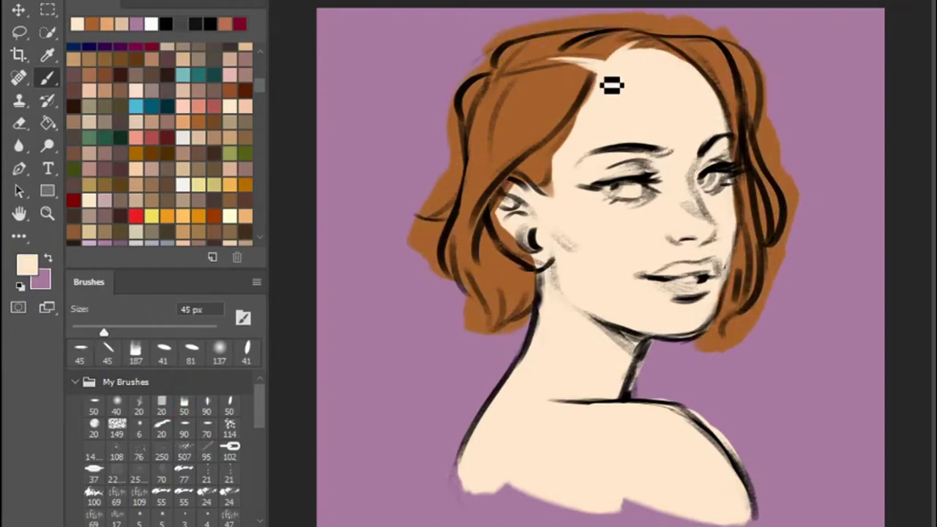
Rework the hairline from the parting down to the temple with the hair's brown, softening the temple edge with the 187 px brush.
alt+click(544, 69)
mouse_move(544, 69)
mouse_down()
mouse_move(565, 128)
mouse_move(560, 213)
mouse_move(586, 176)
mouse_up()
click(92, 24)
click(135, 350)
click(91, 23)
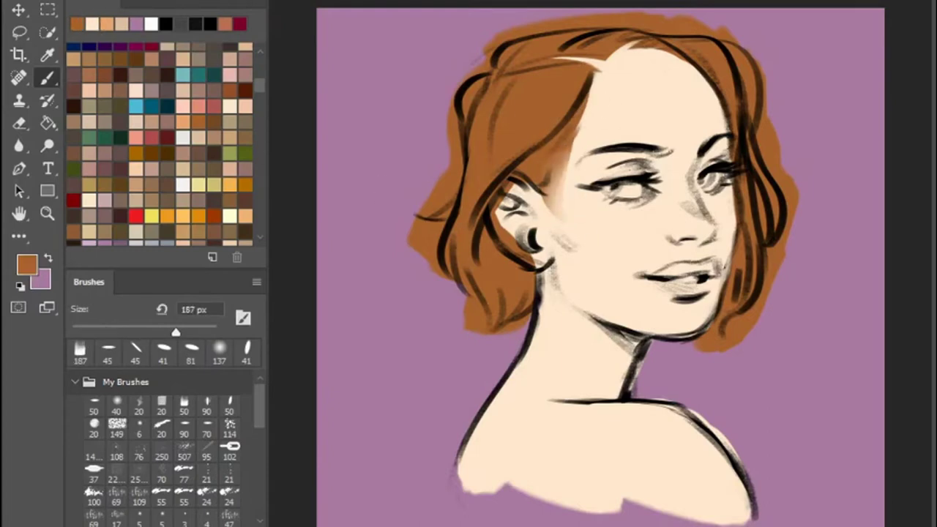
click(136, 350)
key(e)
drag(568, 191, 601, 102)
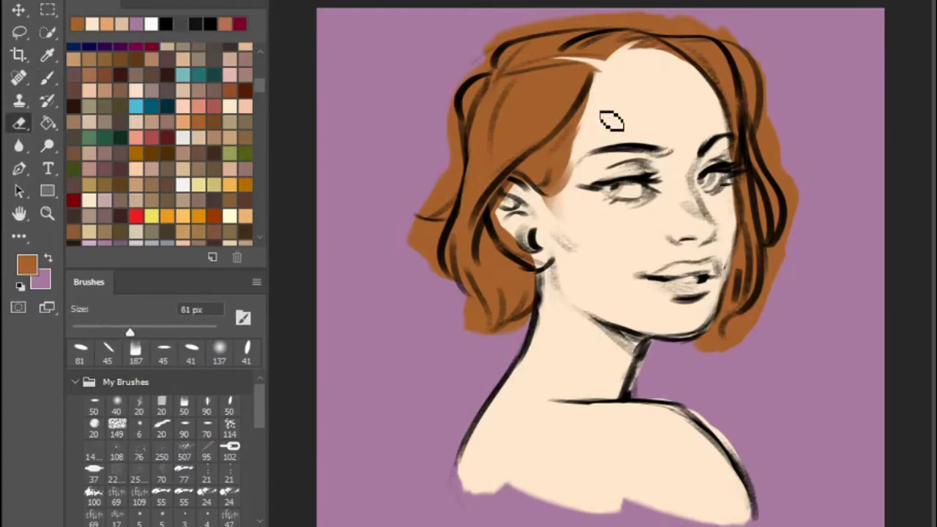
key(ctrl+z)
Trim the hair's edge beside the forehead and temple with the sampled cream skin tone.
key(b)
alt+click(586, 147)
drag(586, 147, 607, 117)
Erase the brown that spills outside the hair outline along both sides and the crown.
click(20, 123)
mouse_move(440, 110)
mouse_down()
mouse_move(433, 241)
mouse_move(476, 369)
mouse_up()
drag(747, 356, 777, 322)
mouse_move(480, 70)
mouse_down()
mouse_move(628, 21)
mouse_move(670, 32)
mouse_move(801, 209)
mouse_move(761, 334)
mouse_up()
Try a peach gradient running from the top of the head down the face, cycling through blending modes.
key(b)
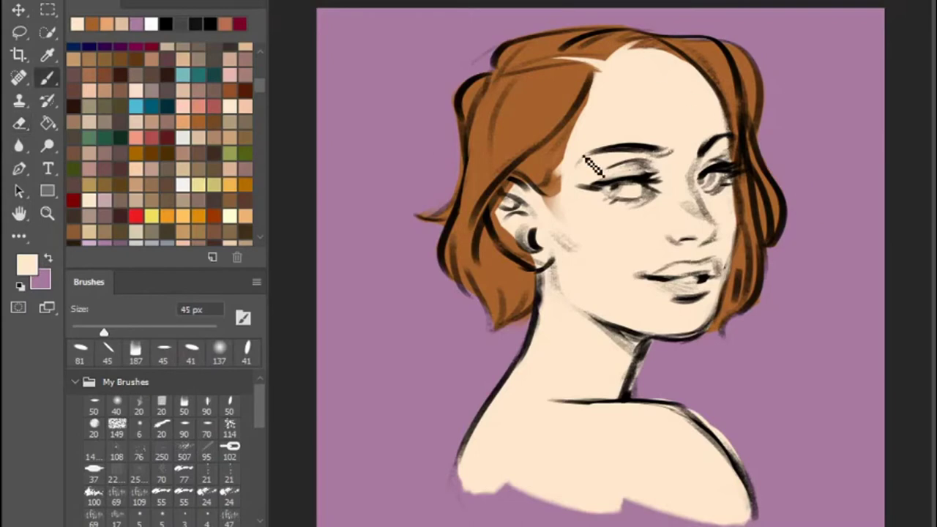
scroll(260, 99, down, 5)
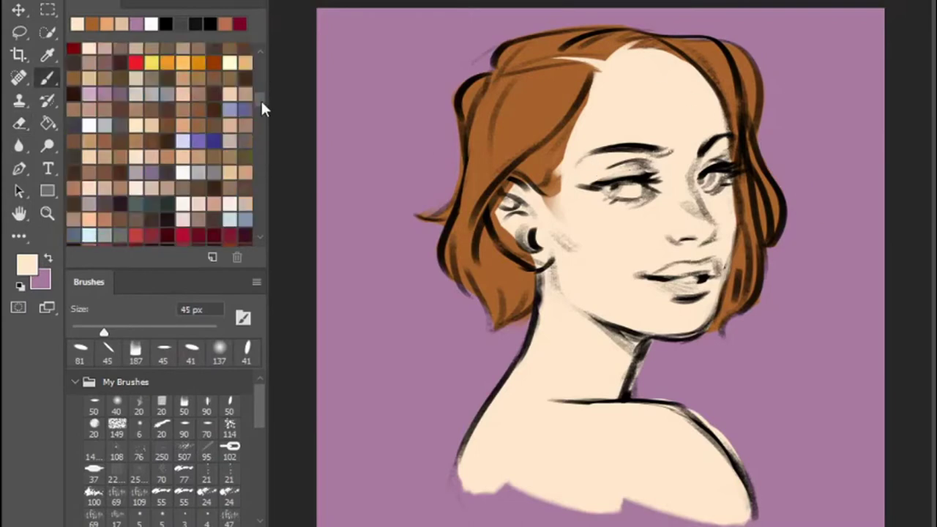
click(48, 123)
drag(674, 14, 579, 313)
key(shift+plus)
key(shift+plus)
key(shift+plus)
key(shift+plus)
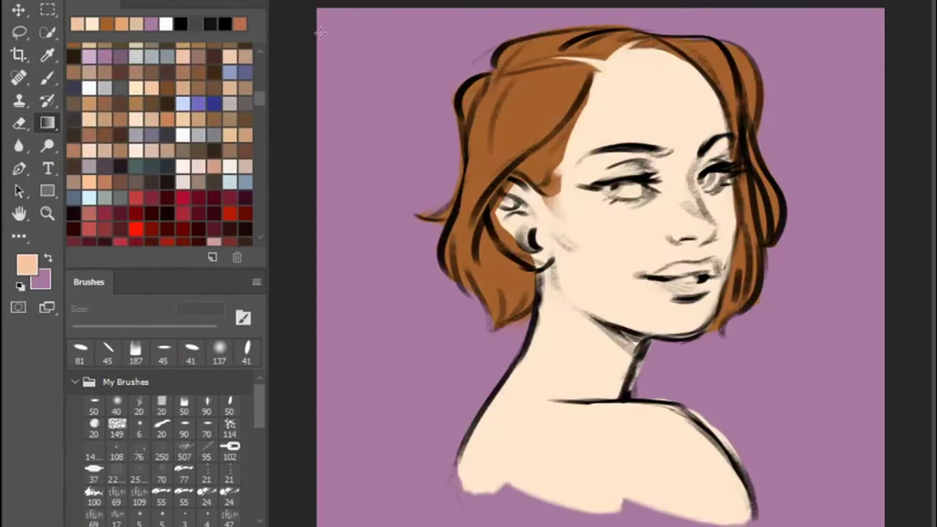
key(shift+plus)
key(shift+plus)
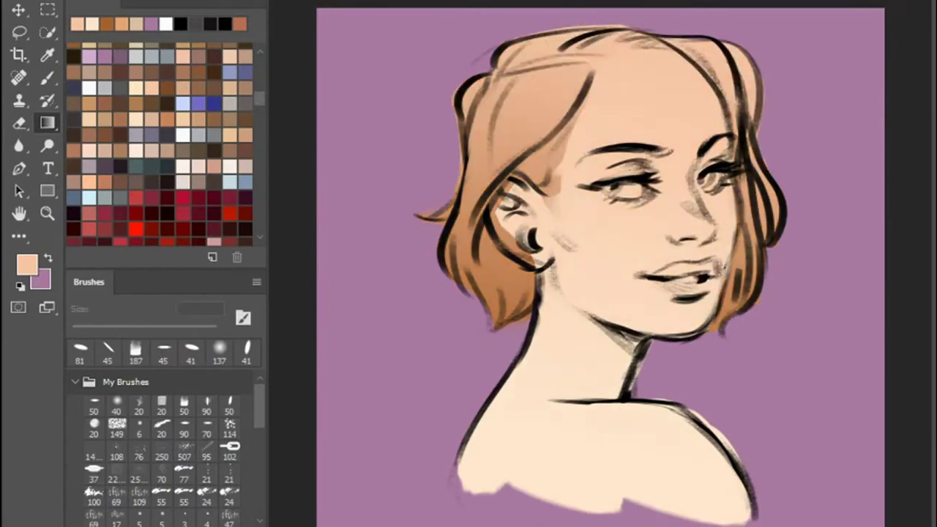
Paint a peach shadow on the neck below the jaw with the 187 px brush.
key(b)
drag(541, 278, 623, 373)
drag(549, 307, 615, 395)
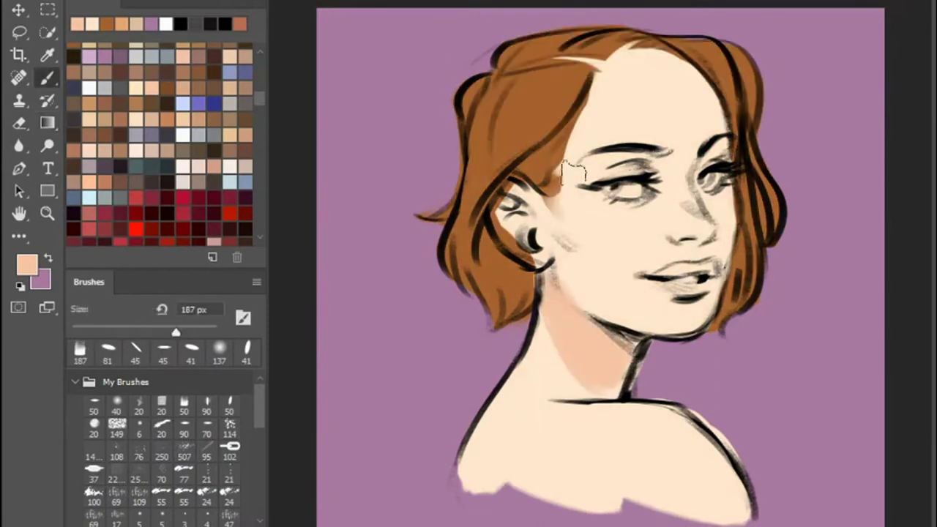
Block in peach shadows around the eyes, nose, mouth, cheekbone, far cheek and upper arm, and extend the neck shadow.
drag(557, 165, 607, 191)
drag(710, 131, 717, 155)
drag(670, 219, 707, 249)
drag(663, 297, 688, 311)
drag(632, 265, 643, 274)
drag(557, 197, 578, 245)
drag(480, 444, 487, 487)
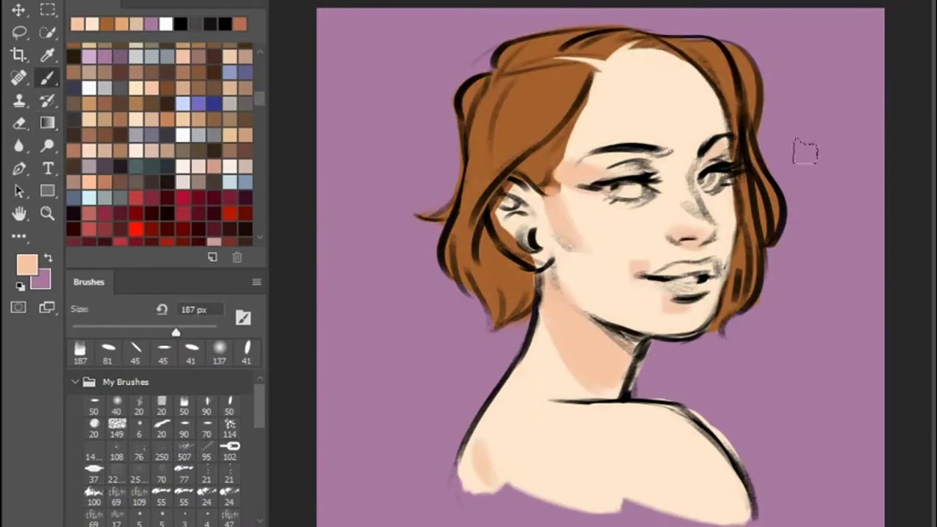
drag(688, 175, 748, 222)
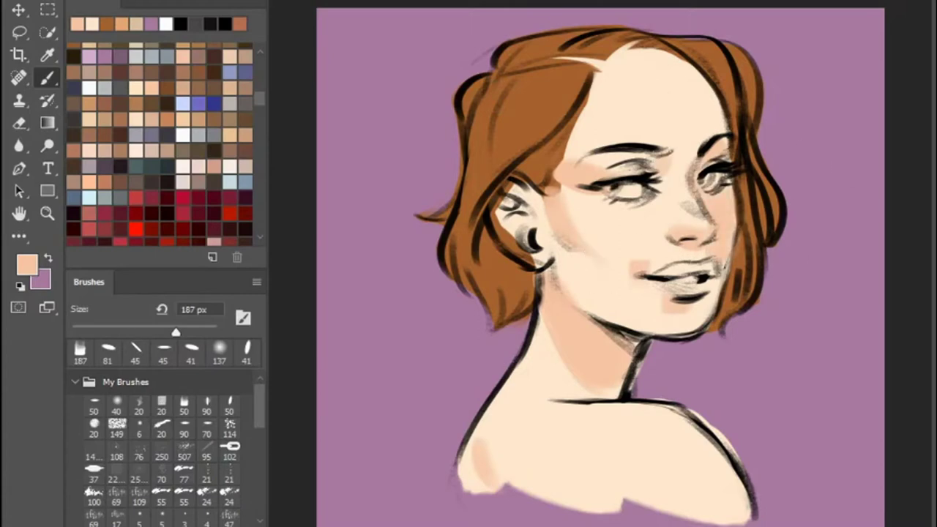
drag(579, 311, 554, 372)
Recolour the black linework of the near eye and brow, neck, shoulder and ear with a muted brown.
click(117, 155)
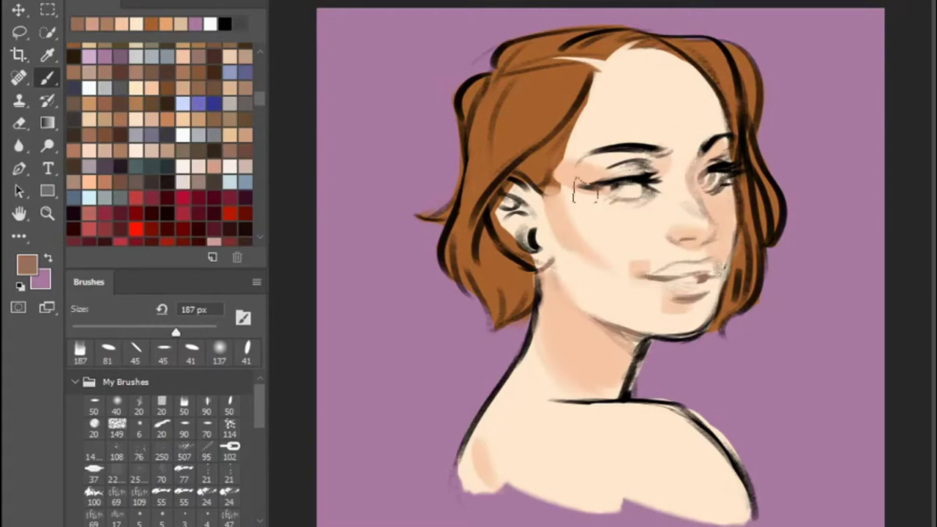
drag(578, 192, 663, 150)
drag(539, 293, 457, 469)
drag(644, 340, 754, 512)
drag(513, 186, 535, 271)
Paint the upper and lower lips in coral red tones.
scroll(588, 241, up, 2)
scroll(583, 44, up, 2)
scroll(183, 146, down, 4)
click(120, 126)
click(171, 208)
mouse_move(725, 381)
mouse_down()
mouse_move(774, 386)
mouse_move(812, 410)
mouse_move(811, 399)
mouse_up()
click(95, 404)
mouse_move(701, 399)
mouse_down()
mouse_move(807, 400)
mouse_move(781, 384)
mouse_move(818, 381)
mouse_up()
mouse_move(754, 410)
mouse_down()
mouse_move(806, 414)
mouse_move(740, 412)
mouse_move(802, 396)
mouse_up()
Add white to the teeth in the mouth opening and shade the lower lip.
click(166, 53)
key(d)
key(x)
click(125, 23)
mouse_move(717, 407)
mouse_down()
mouse_move(758, 383)
mouse_move(814, 379)
mouse_move(742, 418)
mouse_move(778, 418)
mouse_move(810, 439)
mouse_up()
Define the line between the lips from the mouth corner inward, using sampled colours and a small brush.
key(i)
click(765, 423)
key(b)
key([)
key([)
key([)
key([)
key([)
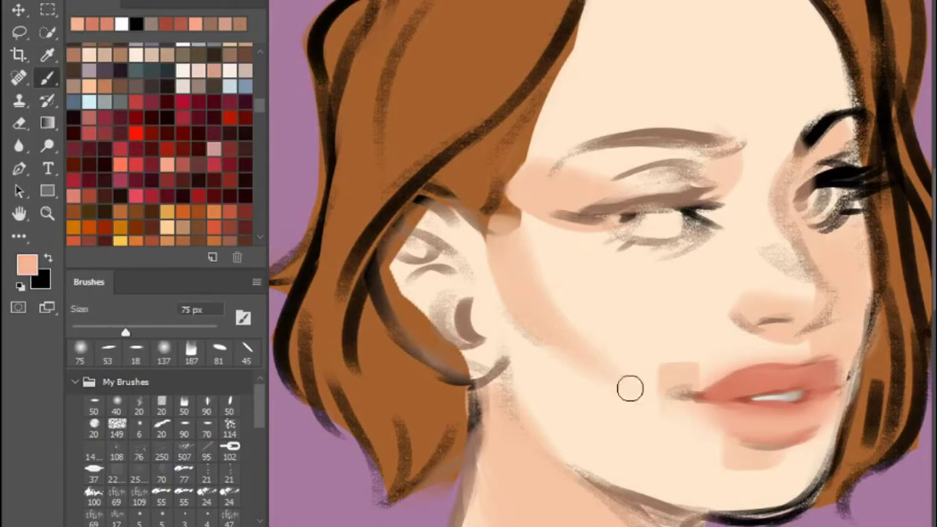
alt+click(689, 399)
key([)
key([)
key([)
mouse_move(691, 402)
mouse_down()
mouse_move(732, 417)
mouse_move(808, 408)
mouse_move(863, 369)
mouse_move(779, 412)
mouse_move(803, 394)
mouse_up()
Blend the near mouth corner into the cheek with sampled skin tones and a larger brush.
alt+click(855, 385)
alt+click(672, 394)
key(])
key(])
key(])
key(])
key(])
key(])
mouse_move(669, 391)
mouse_down()
mouse_move(672, 399)
mouse_move(685, 370)
mouse_move(703, 383)
mouse_move(711, 425)
mouse_up()
Smooth the peach shadow beneath the lower lip into the chin with sampled skin tones.
alt+click(663, 383)
alt+click(711, 366)
click(107, 351)
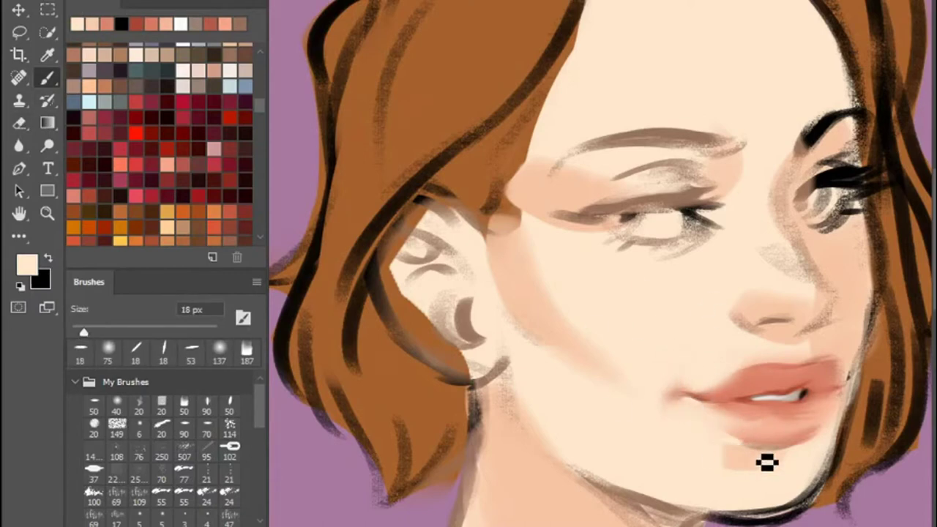
key(period)
key(comma)
key(comma)
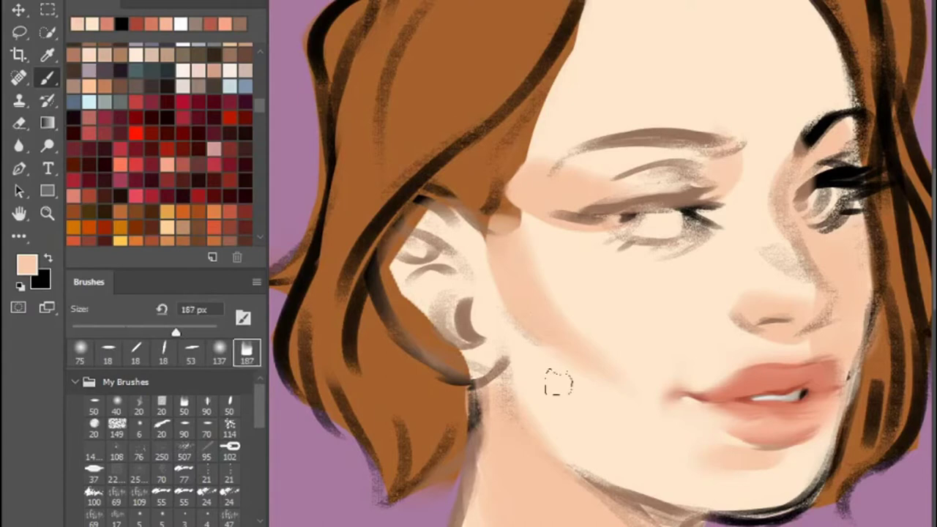
Soften the cheek and jaw shadows and clean up the temple and outer brow with soft skin-tone strokes.
drag(554, 383, 516, 304)
alt+click(622, 410)
key(bracketright)
key(bracketleft)
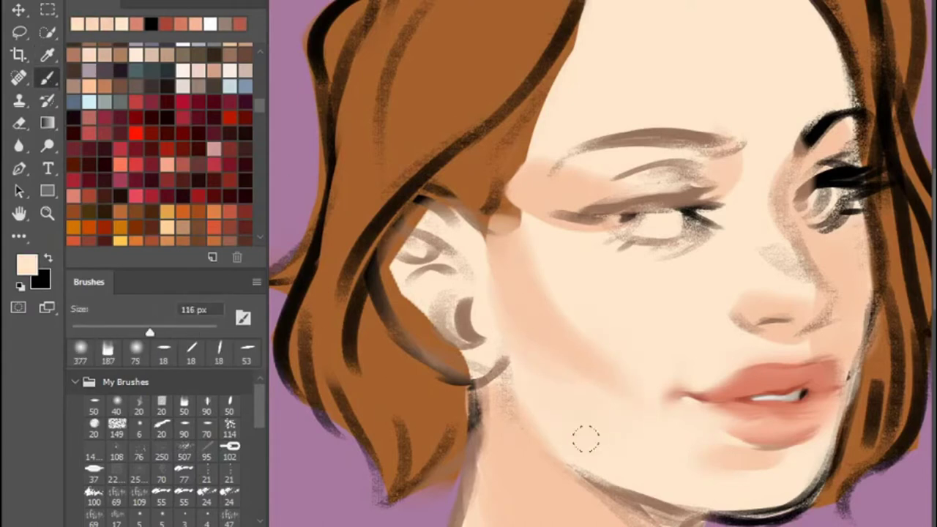
drag(573, 440, 592, 391)
drag(546, 311, 524, 286)
drag(630, 192, 542, 147)
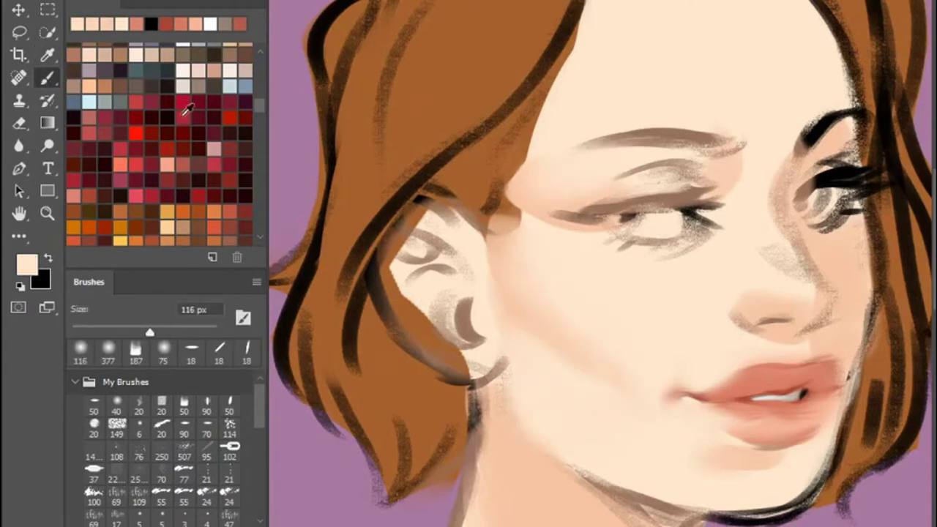
Paint a coral shadow under the near eye's lower lid with a 56 px brush.
click(144, 22)
key(bracketleft)
key(bracketleft)
key(bracketleft)
key(bracketleft)
key(bracketleft)
drag(699, 242, 650, 254)
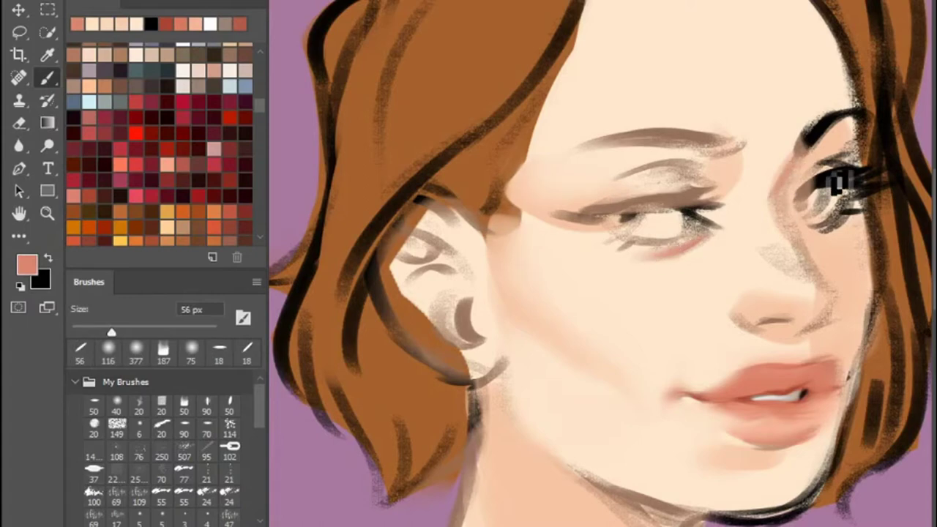
Define the far contour of the nose and the nostril area with sampled brown at 18 px.
alt+click(812, 193)
drag(810, 249, 830, 291)
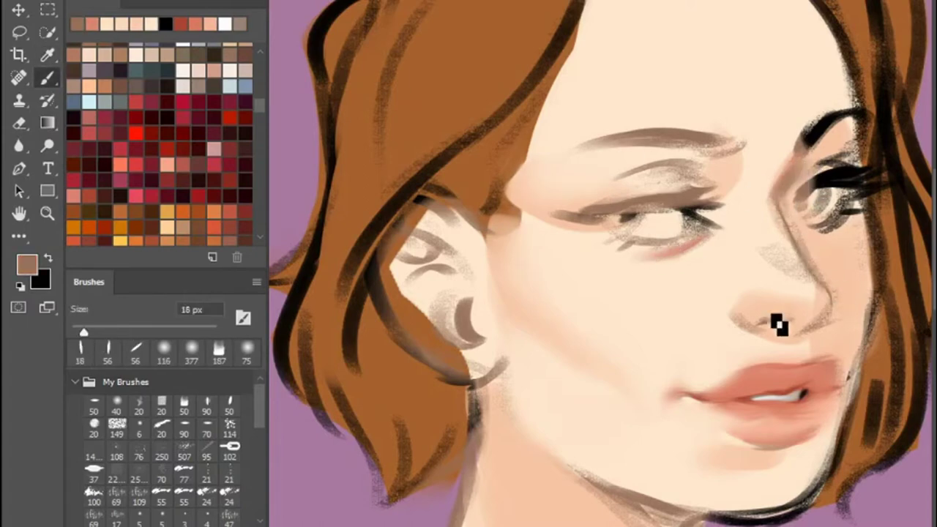
mouse_move(744, 311)
mouse_down()
mouse_move(801, 335)
mouse_move(820, 308)
mouse_up()
Shade the side of the nose with sampled skin tones, blending it with the soft 116 px brush.
alt+click(722, 230)
mouse_move(809, 277)
mouse_down()
mouse_move(777, 245)
mouse_move(837, 288)
mouse_move(841, 267)
mouse_up()
alt+click(677, 253)
alt+click(770, 238)
click(108, 348)
click(108, 348)
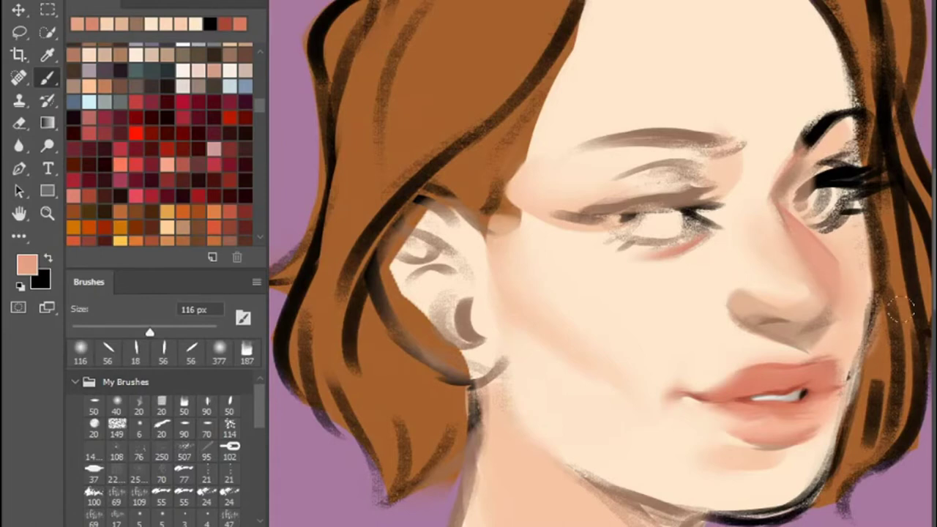
Refine the near eye's inner corner and the edge of the nostril wing with sampled tones at 56 and 18 px.
alt+click(839, 296)
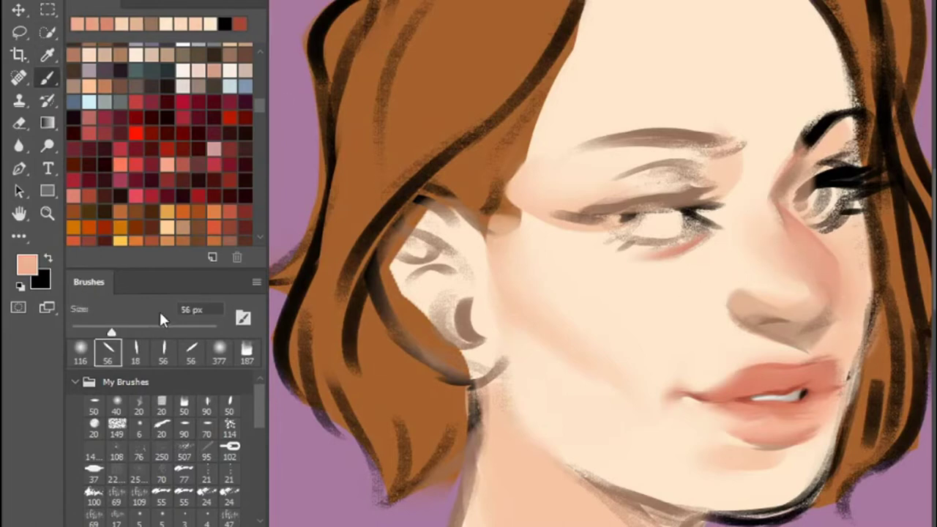
click(107, 350)
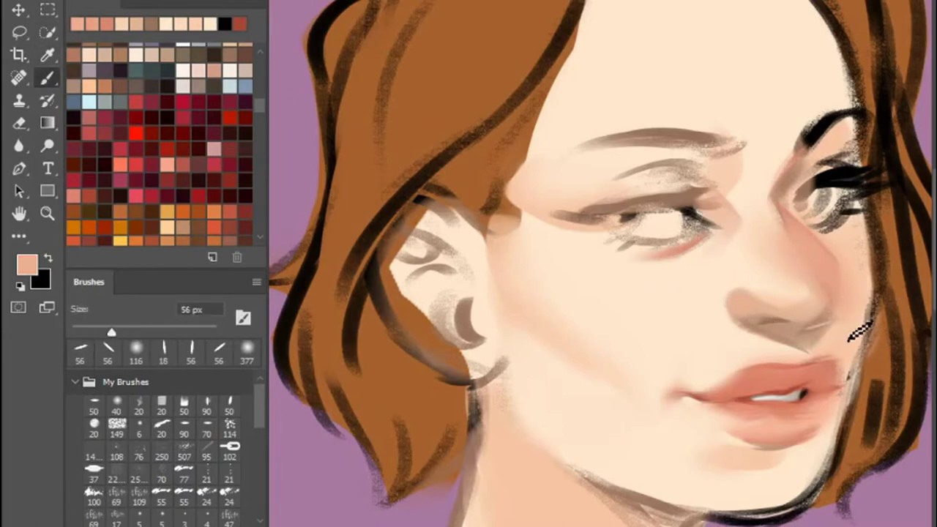
alt+click(813, 344)
key(bracketleft)
key(bracketleft)
key(bracketleft)
key(bracketleft)
alt+click(843, 311)
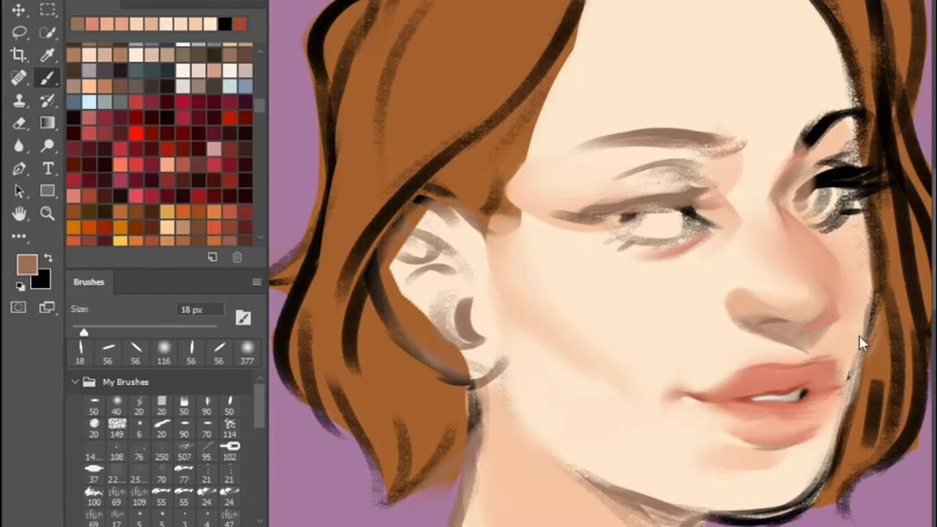
Paint soft peach over the far cheek beside the nose and lighten the area beneath the far eye.
click(100, 21)
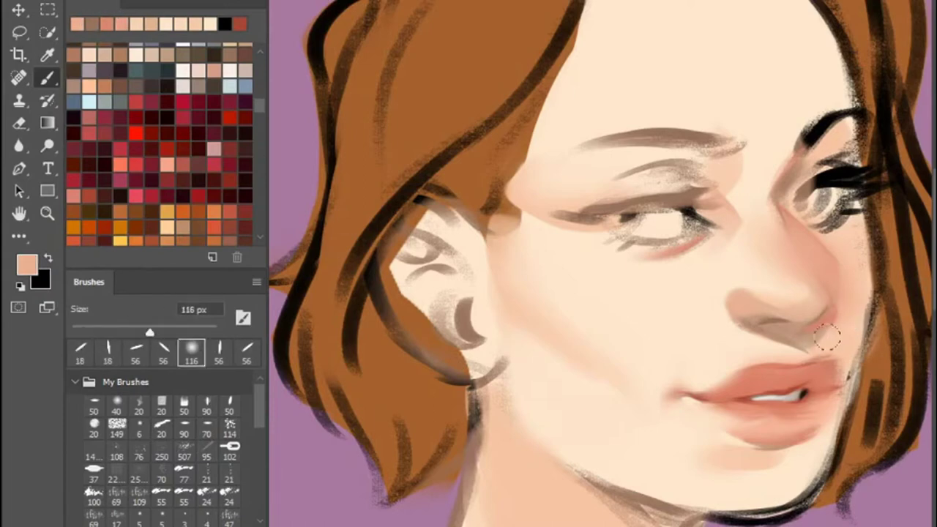
drag(827, 337, 837, 286)
click(121, 22)
key(comma)
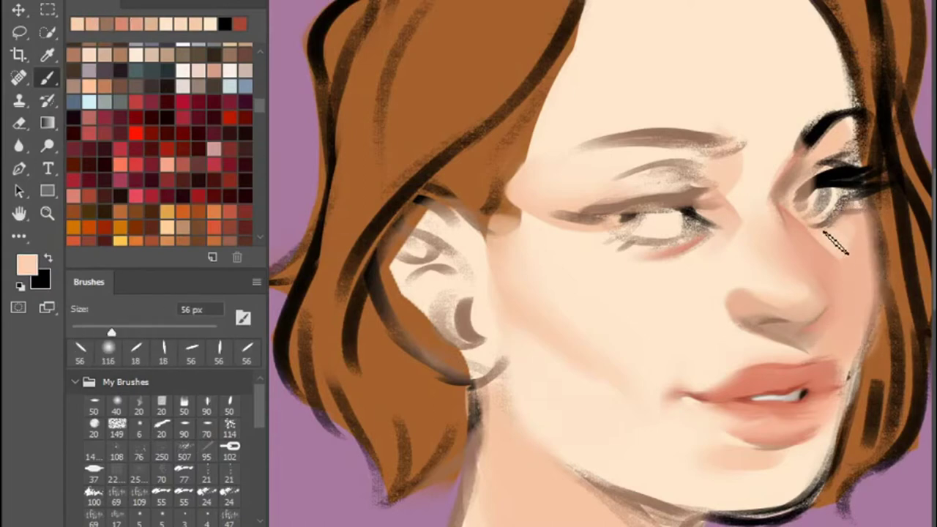
Paint coral along the near eyelid crease, the far eyelid and the far eye's lower lid.
alt+click(859, 272)
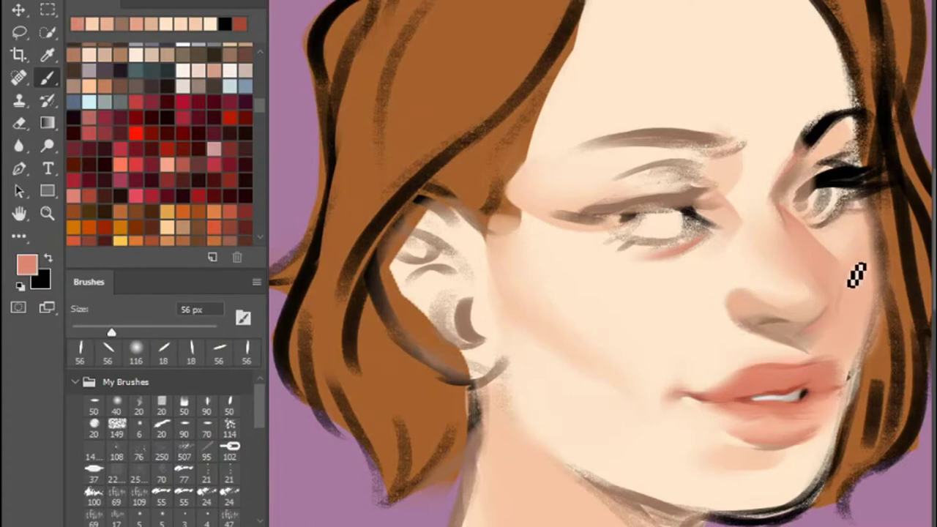
drag(609, 172, 705, 180)
mouse_move(830, 173)
mouse_down()
mouse_move(856, 157)
mouse_move(854, 170)
mouse_move(824, 178)
mouse_up()
mouse_move(812, 232)
mouse_down()
mouse_move(839, 212)
mouse_move(837, 184)
mouse_move(857, 211)
mouse_up()
Refine the near eye's rim with sampled brown, redden its inner corner, and darken the upper lid's winged line.
alt+click(612, 226)
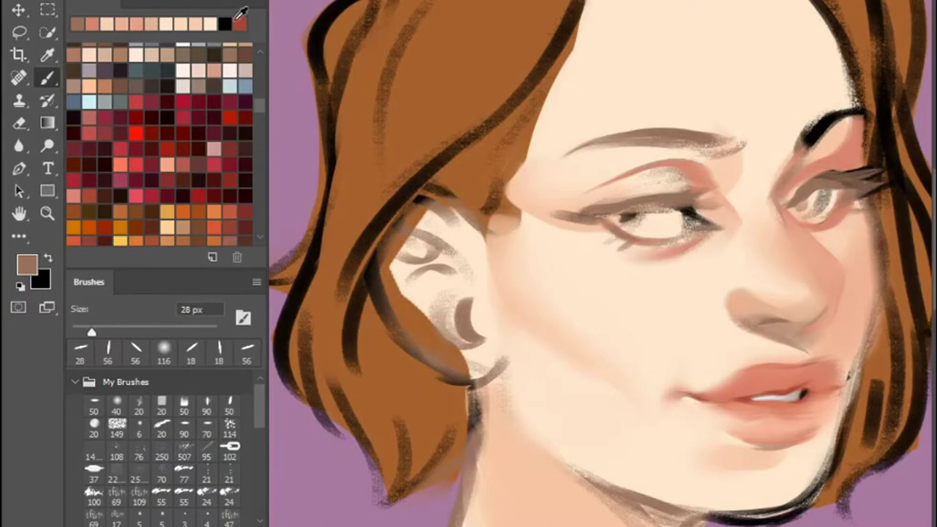
alt+click(705, 228)
alt+click(659, 254)
click(240, 24)
mouse_move(567, 215)
mouse_down()
mouse_move(665, 210)
mouse_move(661, 193)
mouse_move(618, 199)
mouse_move(569, 189)
mouse_move(634, 192)
mouse_move(572, 180)
mouse_up()
Shade the near eyelid with soft taupe eyeshadow at 116 px and define its crease in dark brown at 28 px.
alt+click(674, 209)
click(192, 352)
alt+click(623, 192)
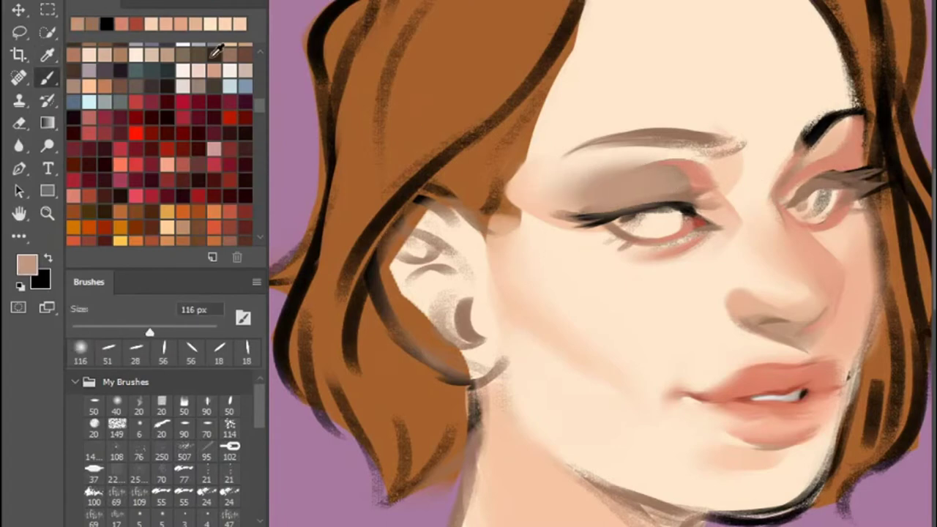
click(91, 24)
click(136, 351)
drag(680, 184, 608, 197)
drag(668, 175, 692, 196)
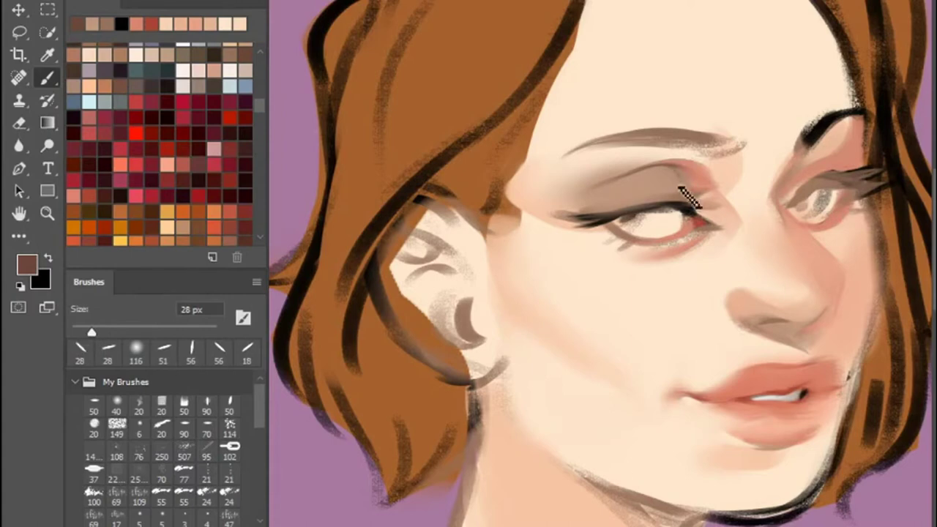
Fill both eyes with grey-blue and add soft white highlights to the eyeballs.
click(115, 103)
drag(626, 225, 674, 231)
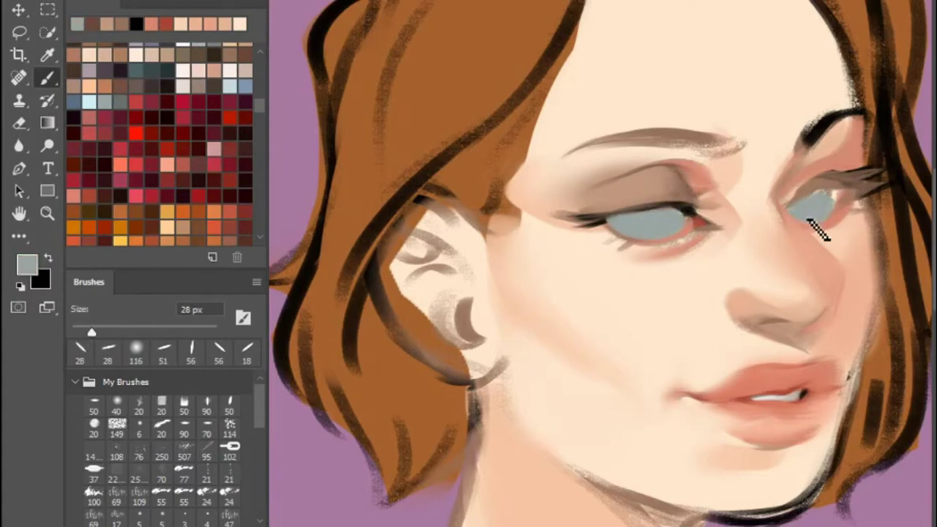
scroll(136, 87, up, 5)
key(d)
key(x)
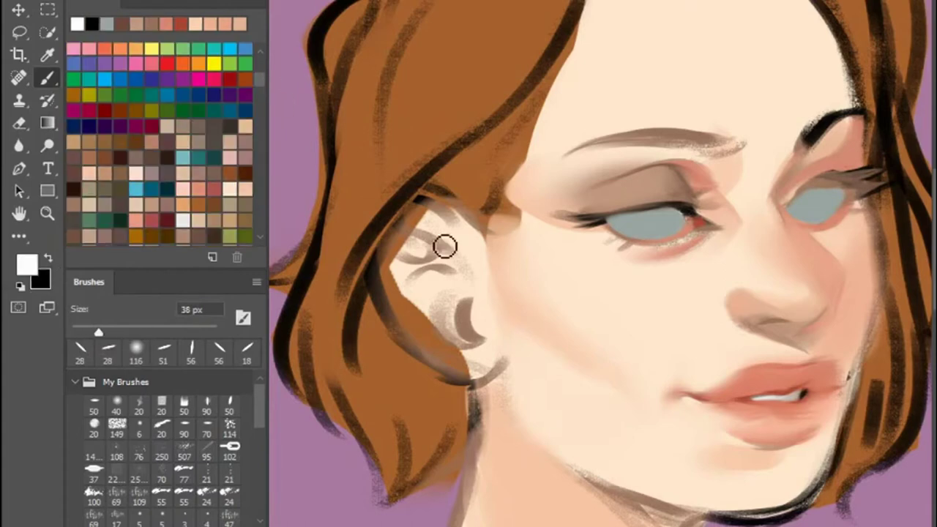
drag(616, 229, 674, 220)
drag(798, 214, 823, 205)
Shade the upper part of the near eyeball with a sampled brown from the far eye's lid.
alt+click(859, 192)
click(108, 351)
drag(622, 224, 685, 217)
Paint both irises in blue and lighten them with light blue at 28 px.
click(137, 79)
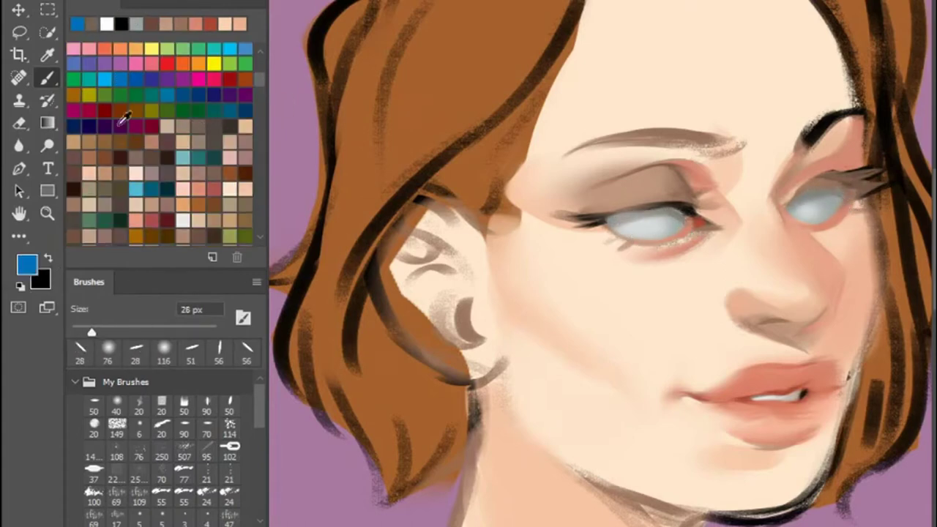
drag(619, 224, 655, 219)
drag(806, 209, 801, 209)
click(136, 189)
click(135, 351)
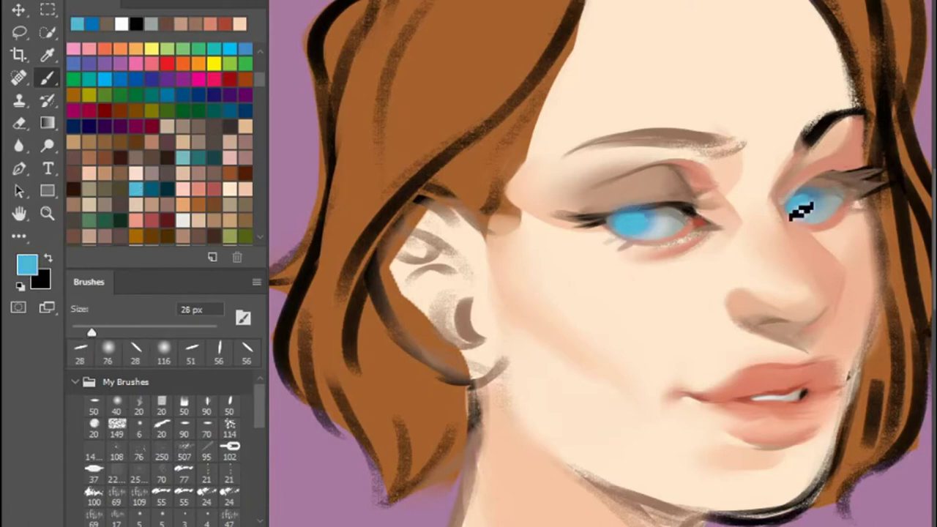
Deepen both irises with darker blue at 13 px and add touches of teal inside them.
alt+click(855, 194)
drag(131, 310, 119, 309)
drag(619, 231, 623, 236)
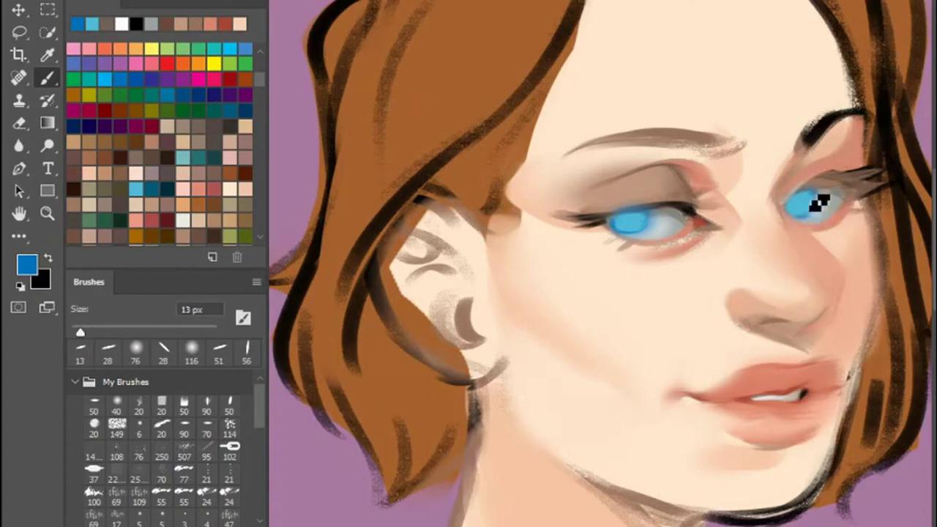
click(89, 80)
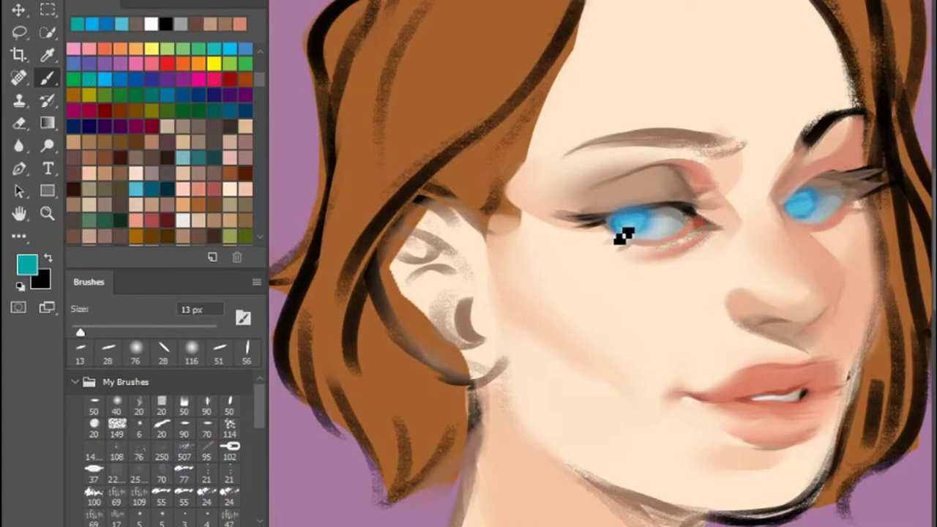
alt+click(628, 236)
Dot a black pupil in each iris with the 6 px brush.
click(139, 429)
click(633, 217)
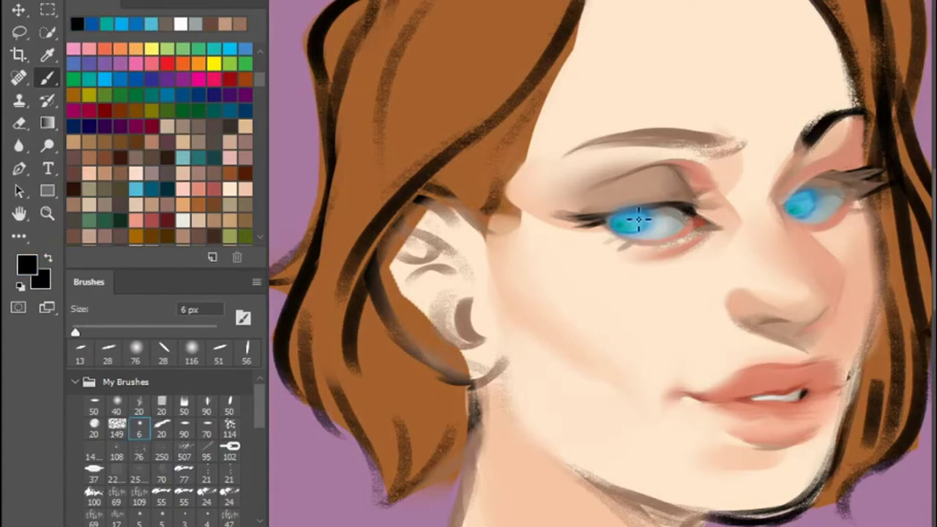
click(803, 212)
click(135, 190)
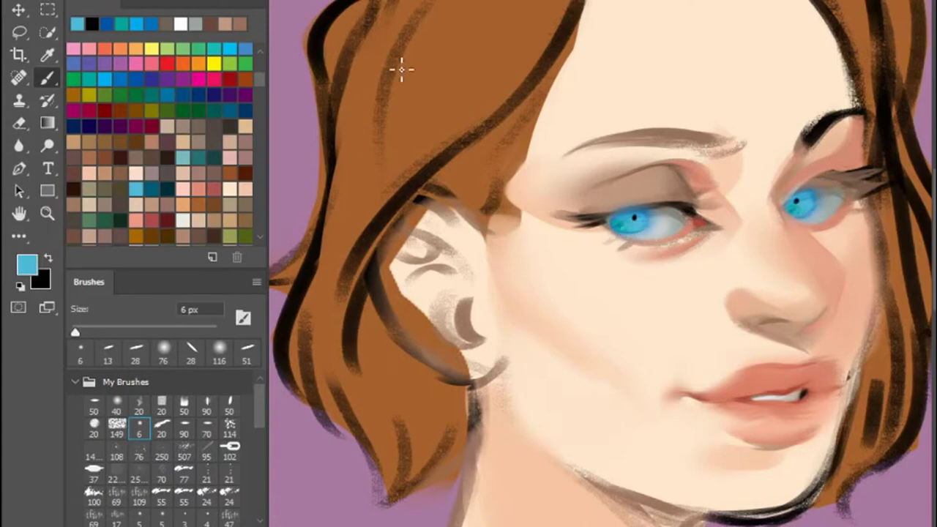
Darken the upper lash lines in black, at 13 px on the near eye and 26 px on the far eye.
click(92, 24)
click(108, 350)
mouse_move(565, 216)
mouse_down()
mouse_move(686, 213)
mouse_move(671, 206)
mouse_up()
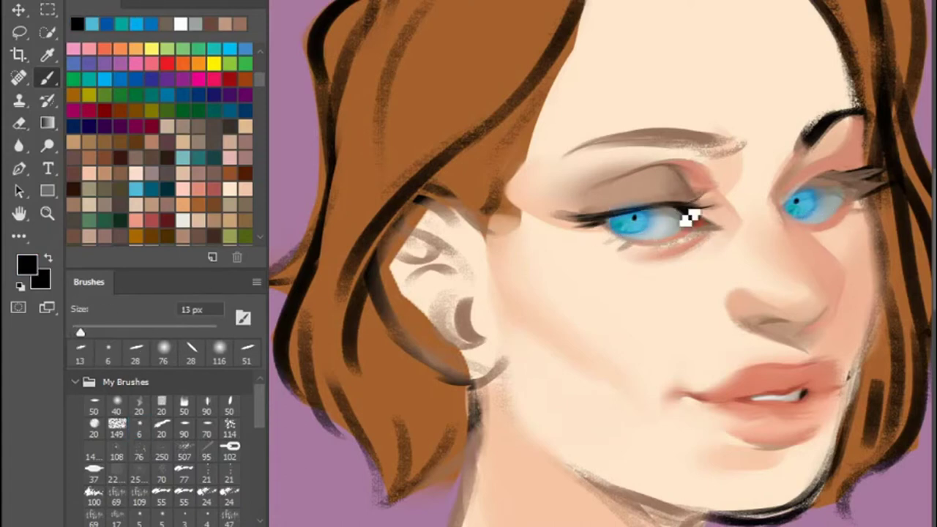
drag(785, 198, 866, 193)
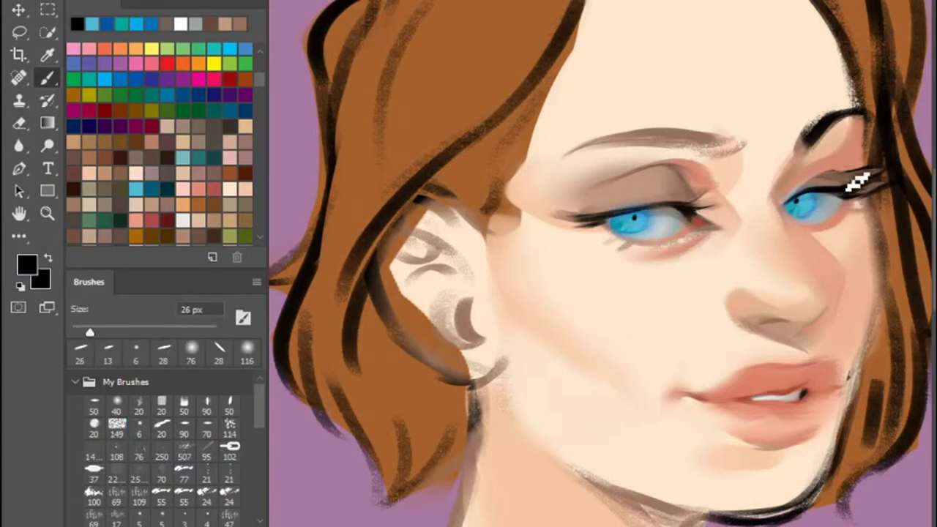
Add white highlights to the eyeballs at 26 px and small white catchlights to the irises at 6 px.
click(181, 24)
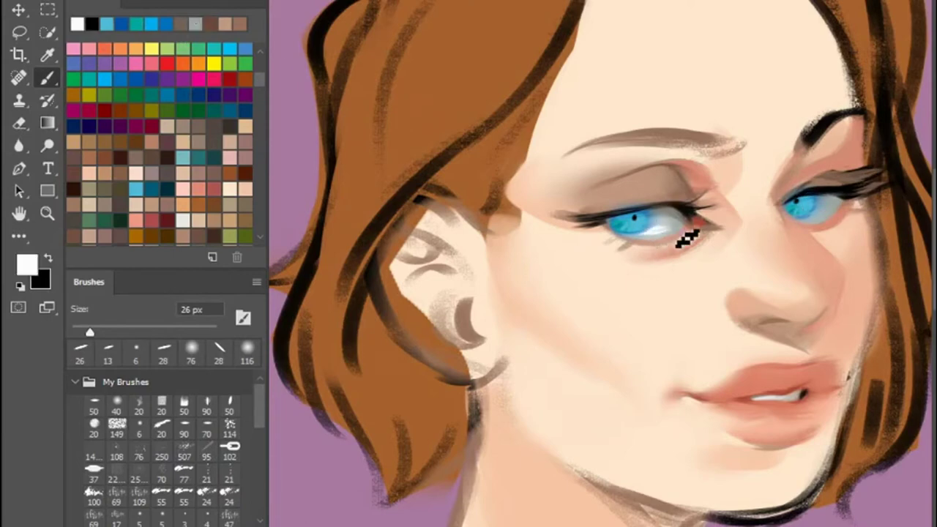
click(139, 429)
click(634, 218)
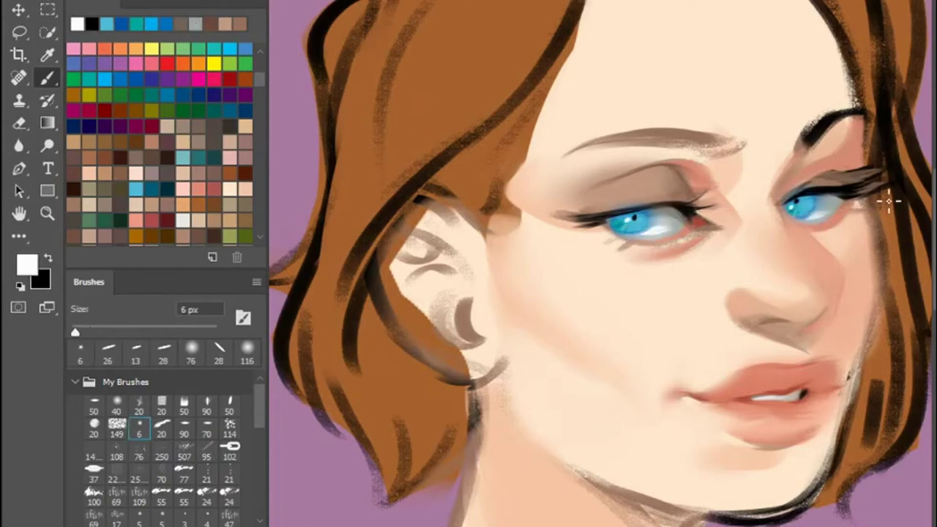
Shade the far eye's inner corner with sampled brown and paint black outer lashes and lower lash lines on both eyes at 26 px.
alt+click(826, 178)
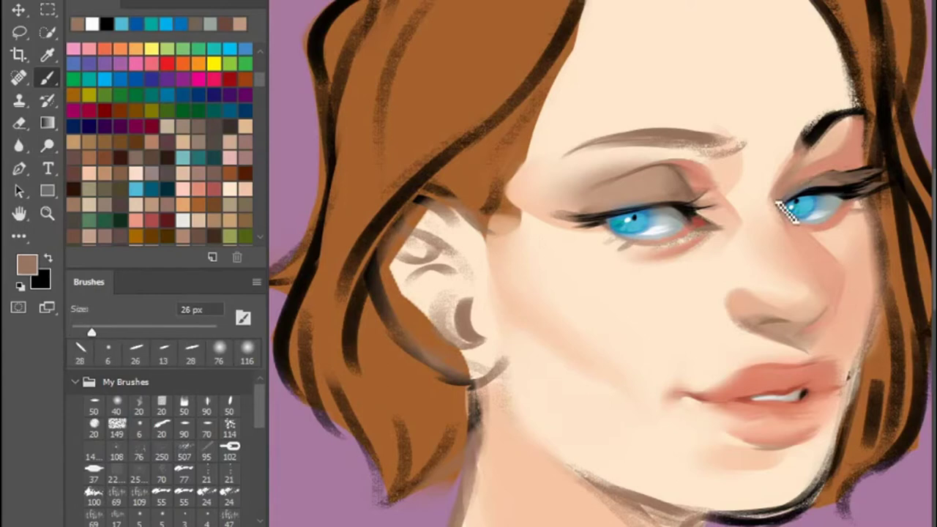
alt+click(654, 204)
mouse_move(578, 214)
mouse_down()
mouse_move(619, 236)
mouse_move(701, 237)
mouse_move(648, 257)
mouse_up()
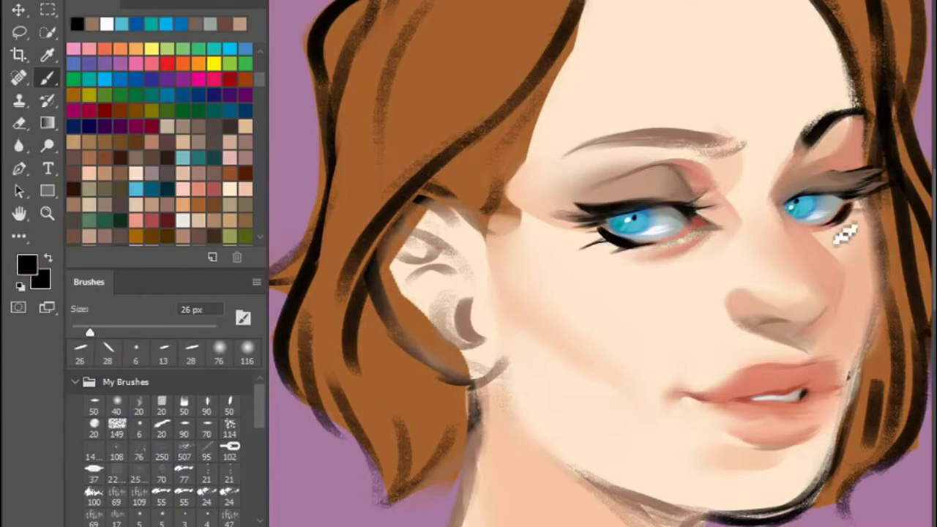
Lighten the skin at the temple, beneath both eyes, under the nose and on the chin with cream at 58 px.
click(152, 171)
click(57, 55)
drag(520, 208, 546, 220)
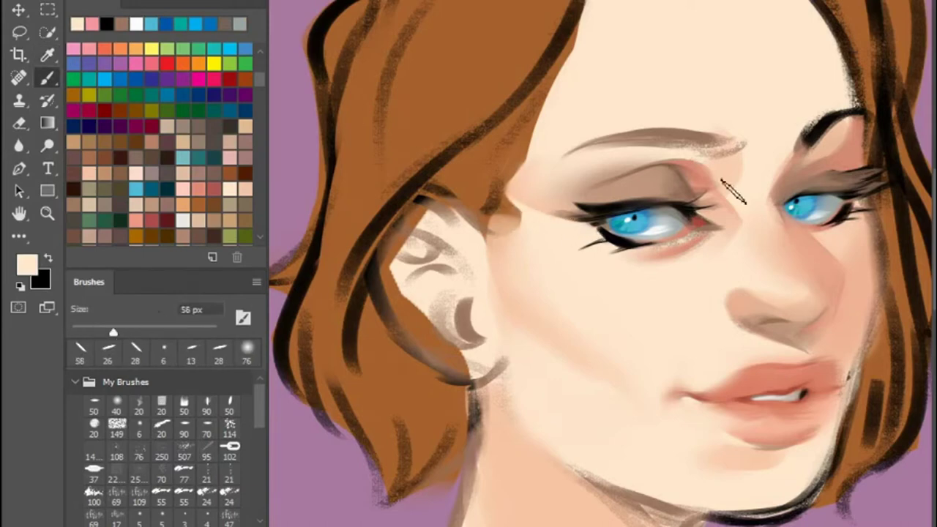
drag(855, 275, 811, 244)
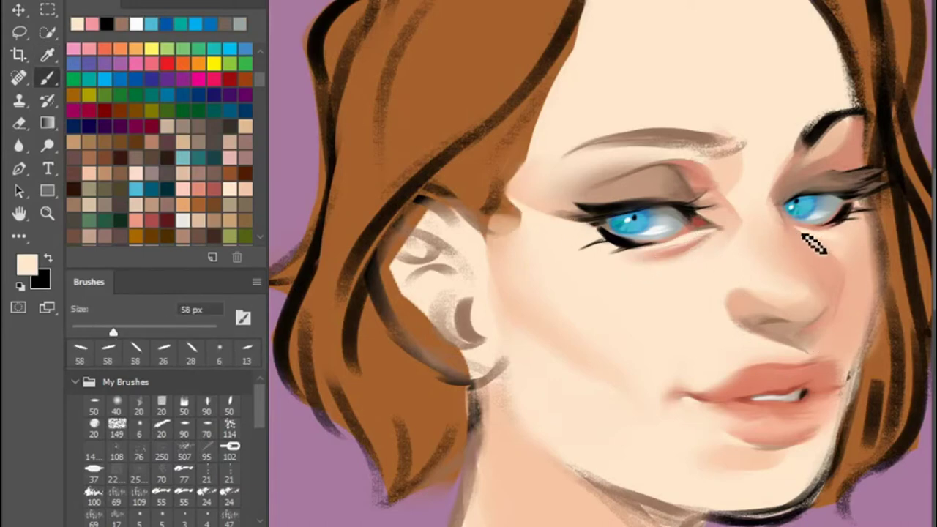
drag(782, 463, 740, 464)
drag(809, 342, 754, 338)
Define the far eyebrow, the nose bridge line beside the far eye and the nostril in dark brown at 26 px.
click(162, 350)
alt+click(806, 203)
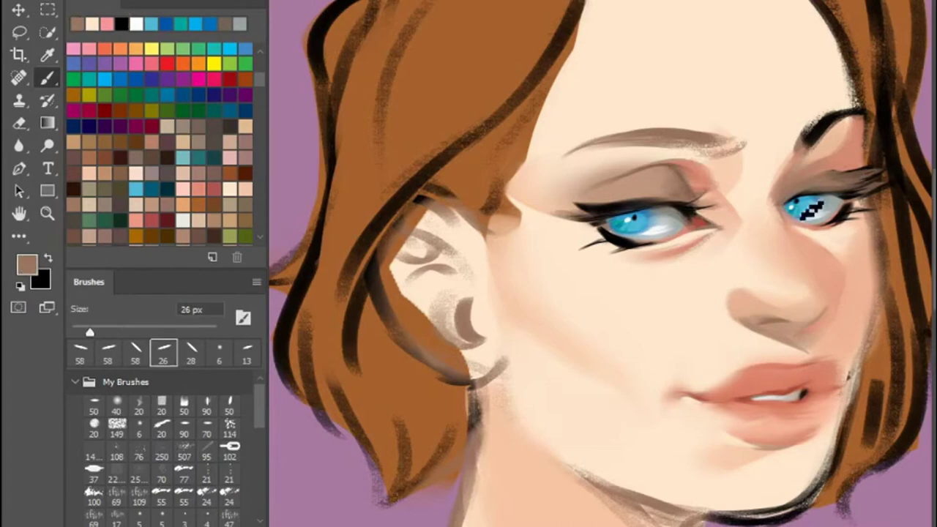
click(168, 156)
click(229, 226)
alt+click(801, 184)
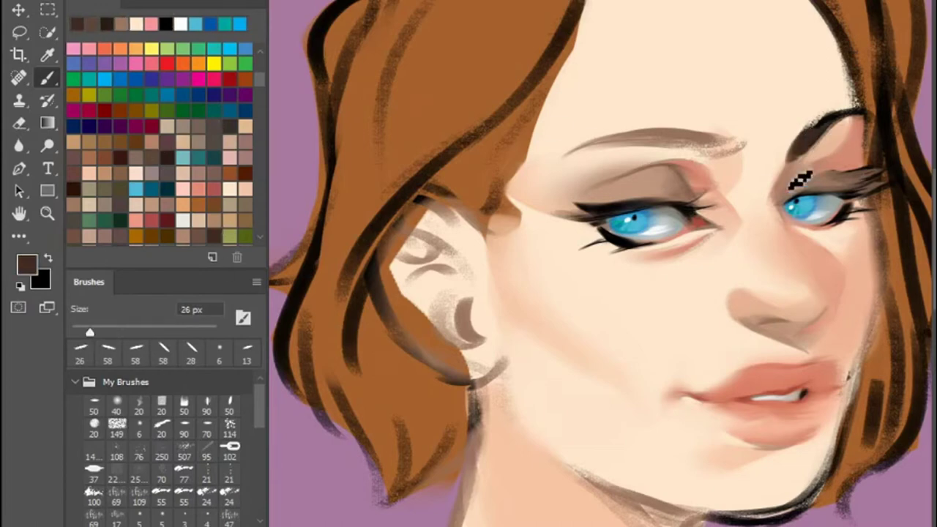
drag(803, 157, 791, 216)
drag(794, 322, 782, 339)
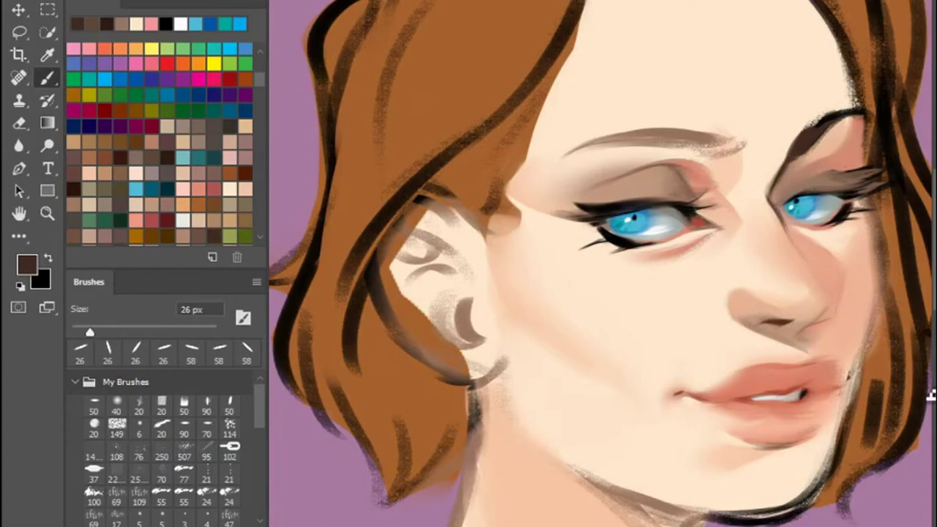
Trim the chin outline with sampled cream and refine the near eyebrow with brown hair strokes at 26 px.
alt+click(774, 505)
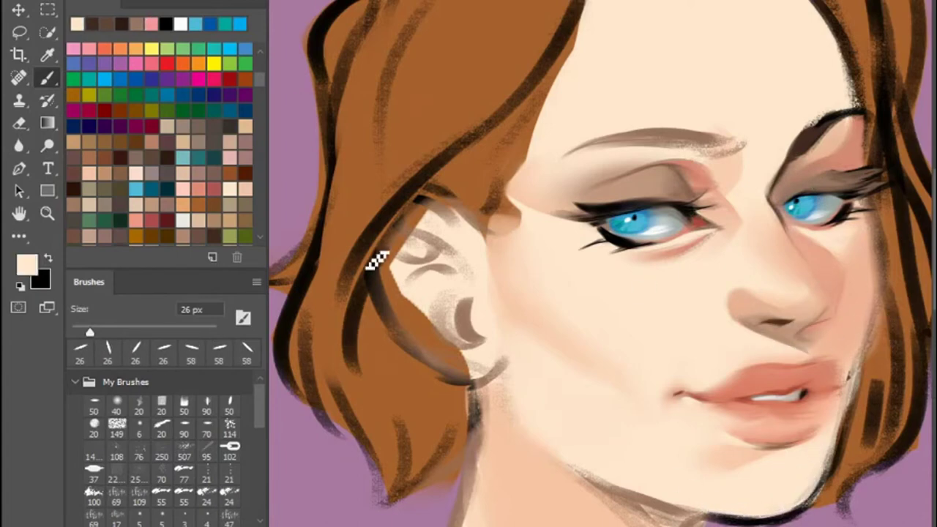
alt+click(714, 143)
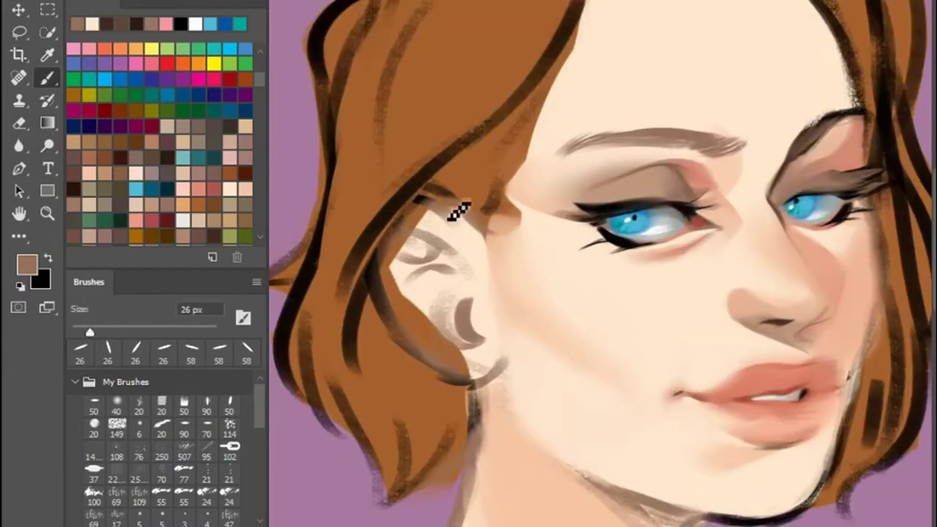
Highlight the near cheekbone with a soft off-white glow at 130 px.
alt+click(766, 398)
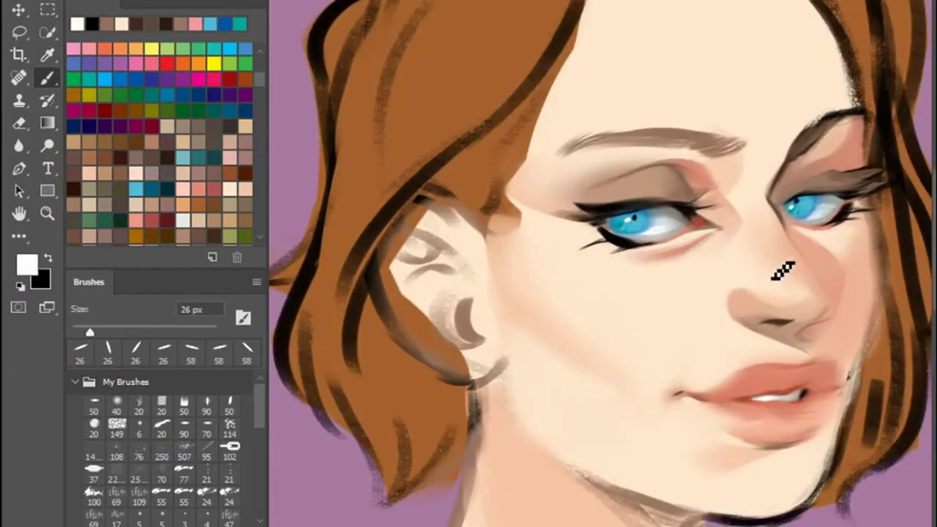
alt+click(370, 282)
alt+click(607, 272)
key(bracketright)
key(bracketright)
key(bracketright)
key(period)
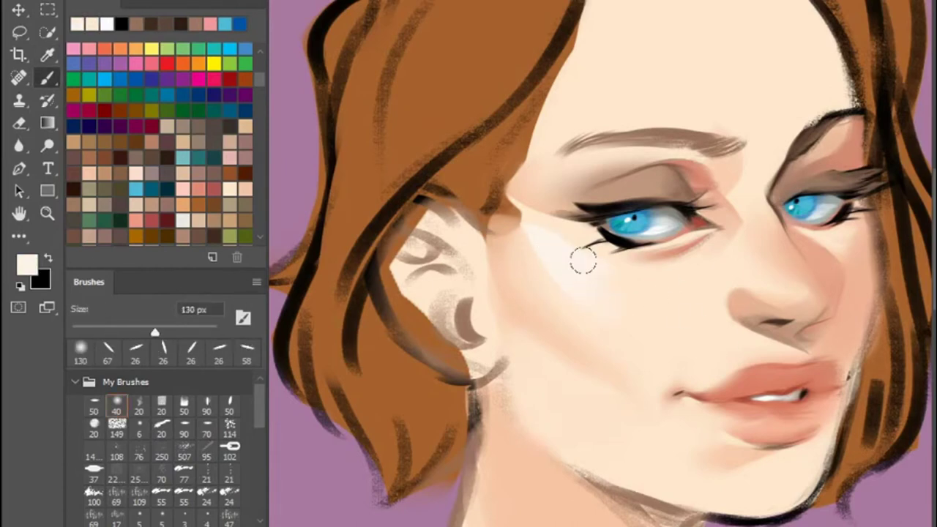
Highlight the nose tip and bridge in off-white, starting at 26 px and widening the strokes at 44 px.
click(167, 352)
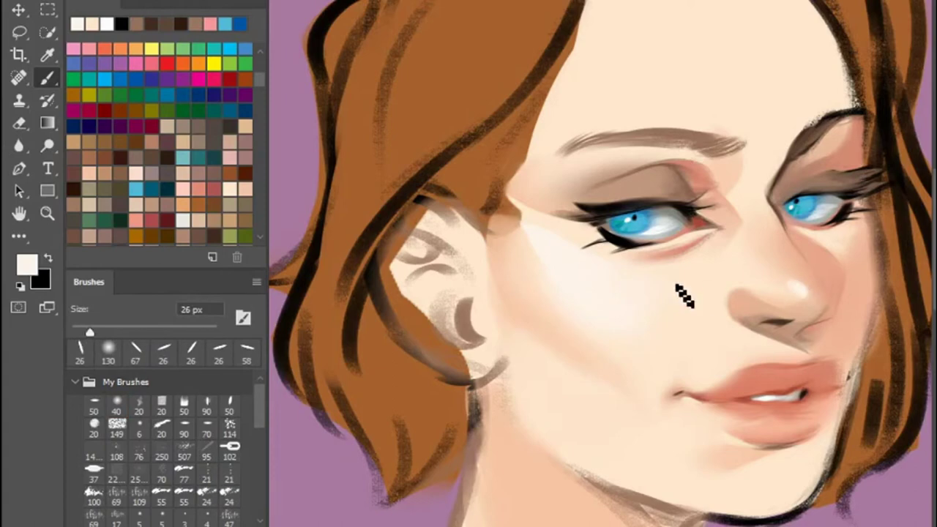
key(bracketright)
key(bracketright)
key(bracketright)
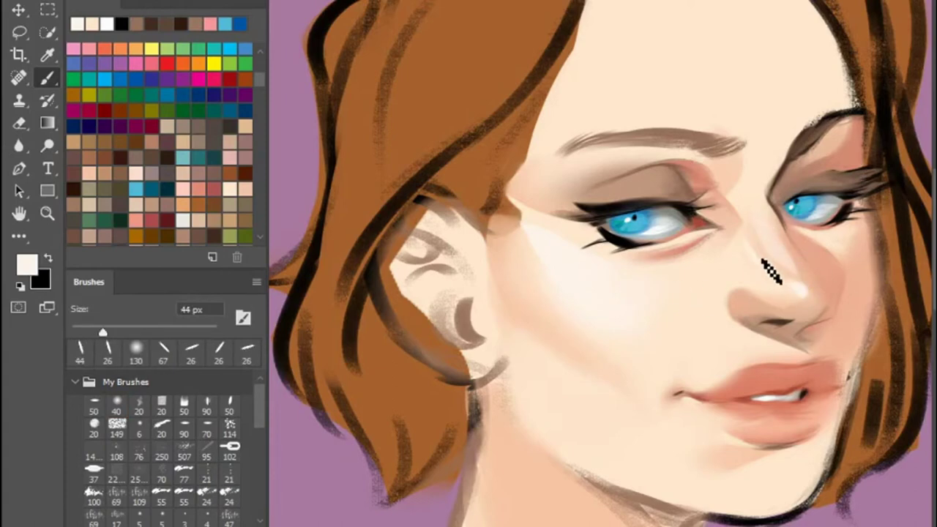
key(period)
key(comma)
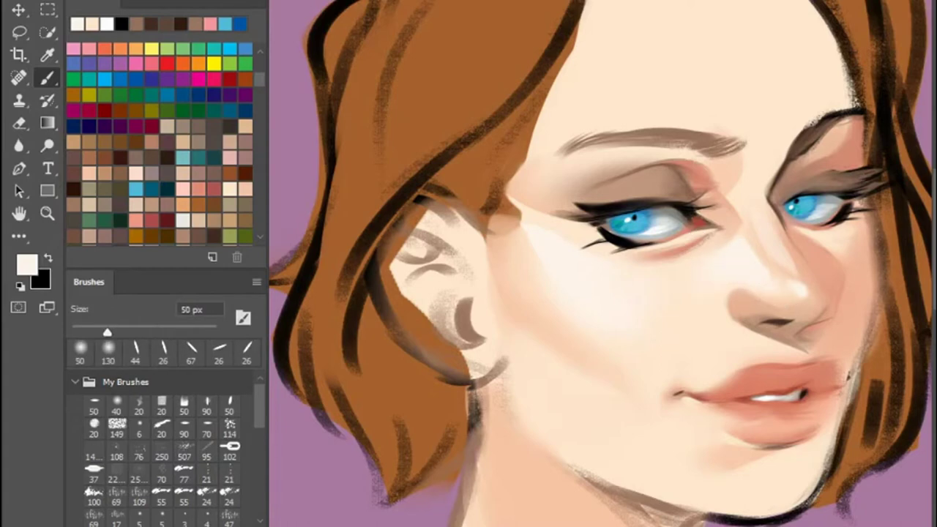
Brighten the lower cheek and jaw with off-white highlights, blending them softly at 130 px.
key(period)
key(period)
drag(561, 372, 539, 369)
key(comma)
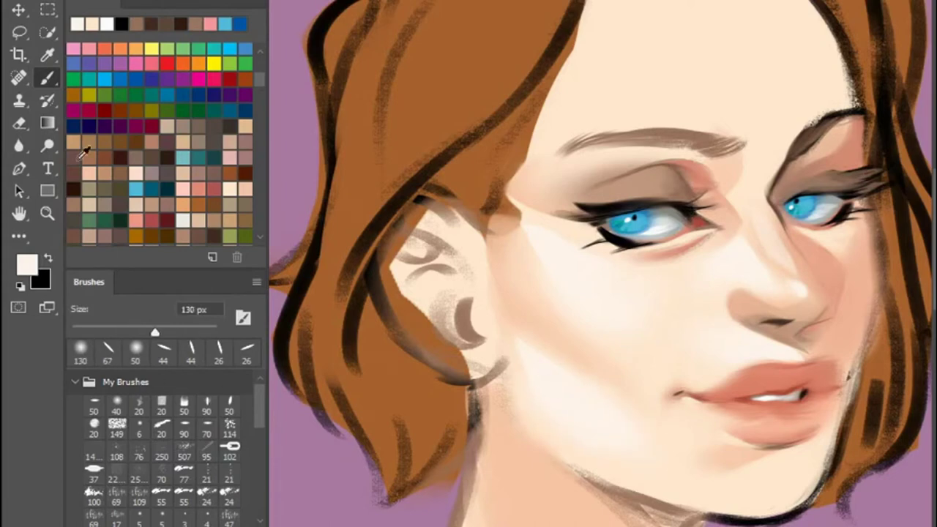
Highlight the near brow bone and eyelid in off-white at 44 px and the forehead softly at 130 px.
key(period)
click(129, 359)
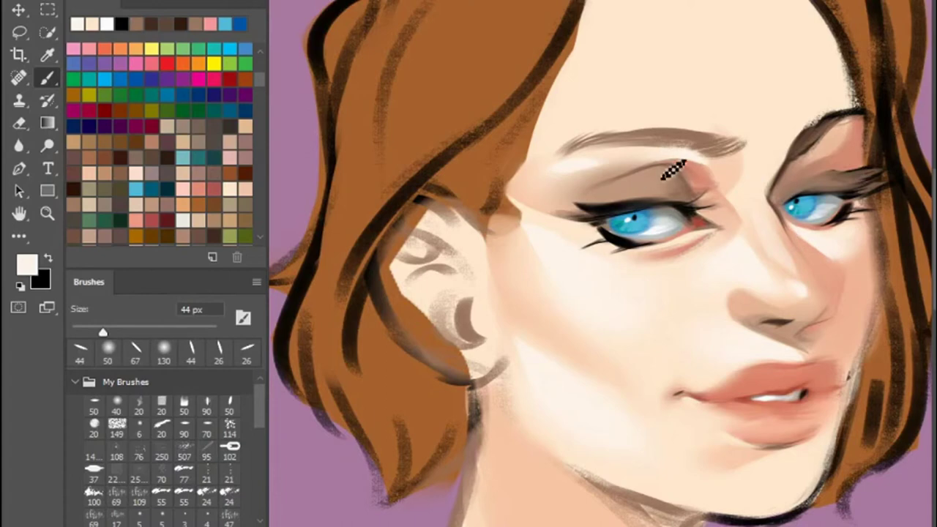
drag(672, 169, 649, 188)
key(ctrl+minus)
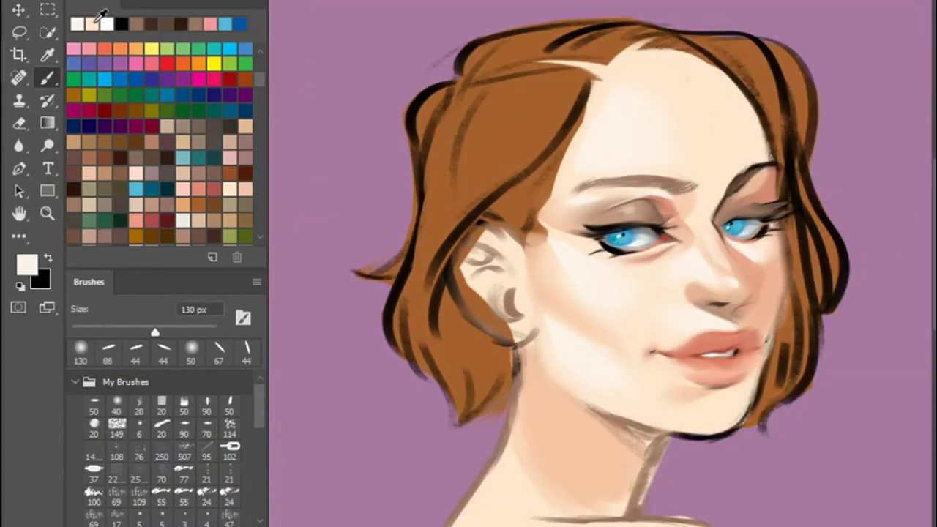
Redraw the far cheek's contour in brown at 44 px and paint the chin's lower edge in red.
click(150, 24)
click(135, 350)
mouse_move(777, 219)
mouse_down()
mouse_move(797, 256)
mouse_move(789, 337)
mouse_up()
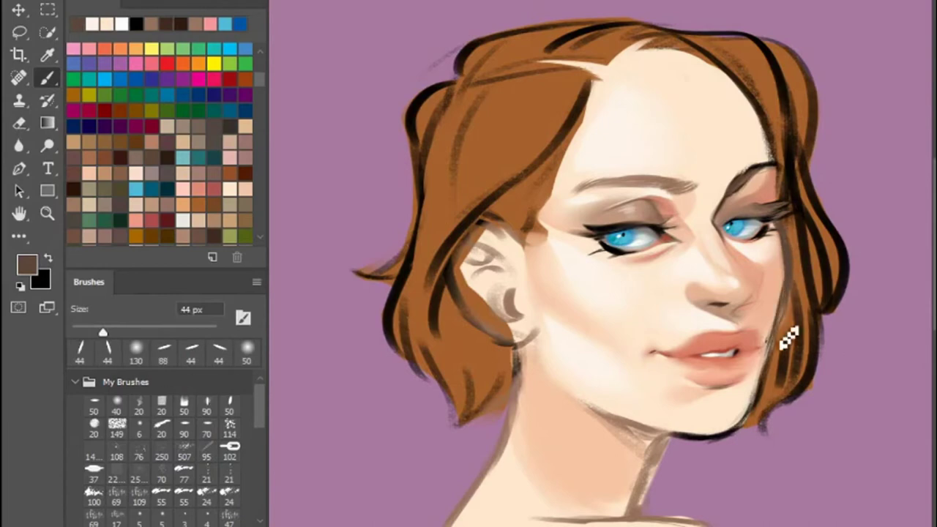
click(113, 24)
click(46, 77)
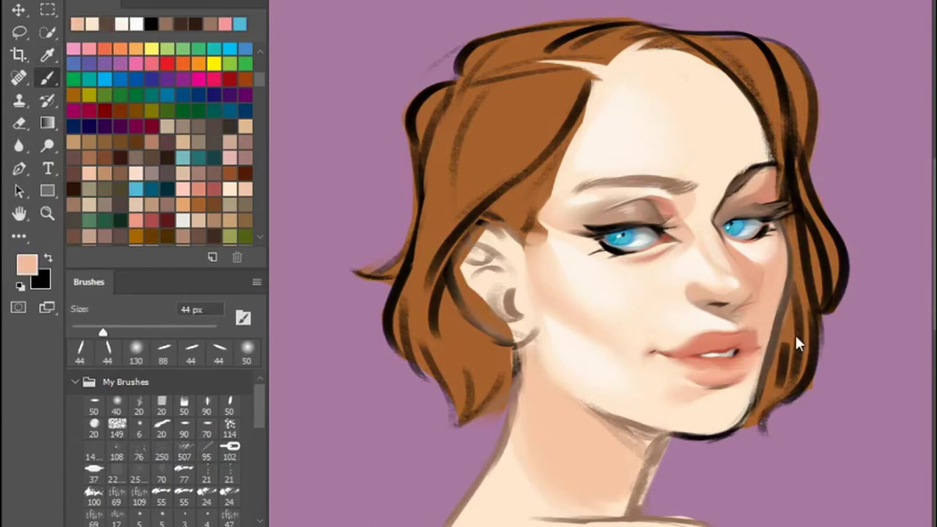
drag(763, 388, 758, 394)
Paint over the sketch lines at the front of the neck and blend the shadow under the jaw with sampled skin tones.
alt+click(603, 309)
mouse_move(669, 444)
mouse_down()
mouse_move(729, 437)
mouse_move(673, 442)
mouse_move(626, 509)
mouse_up()
alt+click(627, 418)
mouse_move(607, 410)
mouse_down()
mouse_move(665, 439)
mouse_move(603, 494)
mouse_move(614, 511)
mouse_up()
alt+click(607, 418)
click(219, 349)
alt+click(586, 413)
click(184, 403)
drag(579, 410, 595, 476)
Smooth the back and side of the neck with sampled cream using the flat brush at 183 px.
scroll(578, 439, down, 3)
alt+click(539, 265)
mouse_move(505, 351)
mouse_down()
mouse_move(527, 308)
mouse_move(526, 256)
mouse_move(506, 337)
mouse_up()
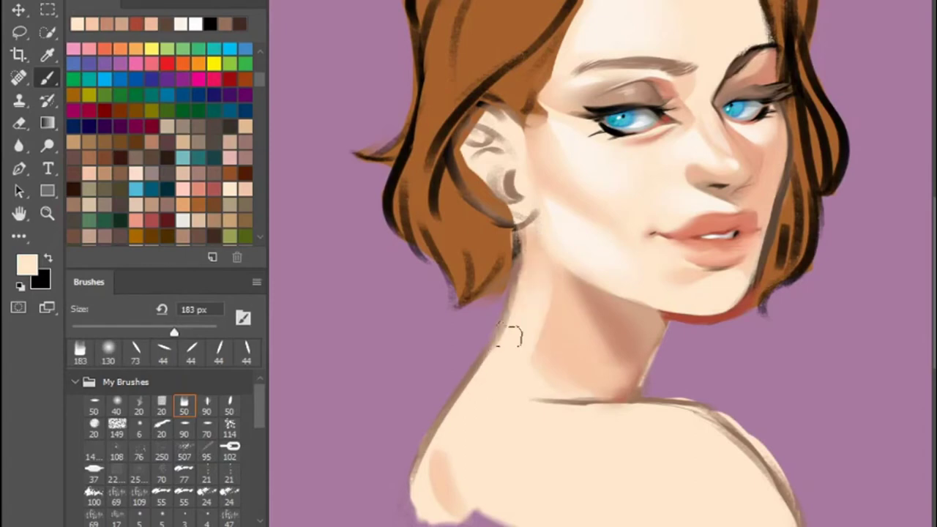
drag(527, 242, 562, 377)
Redraw the neck-to-shoulder crease in sampled reddish tan and the neck's front edge in red at 44 px.
alt+click(677, 317)
click(162, 350)
drag(611, 404, 515, 396)
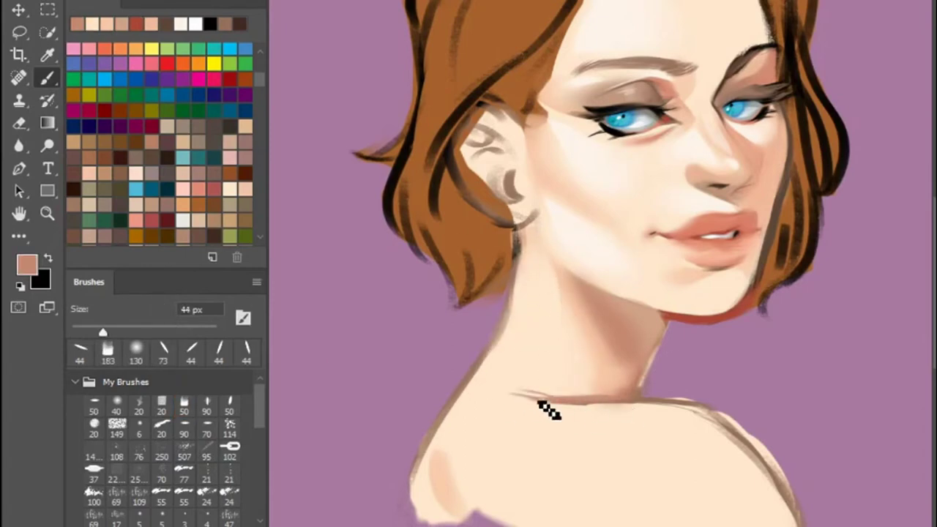
alt+click(668, 338)
drag(662, 322, 637, 390)
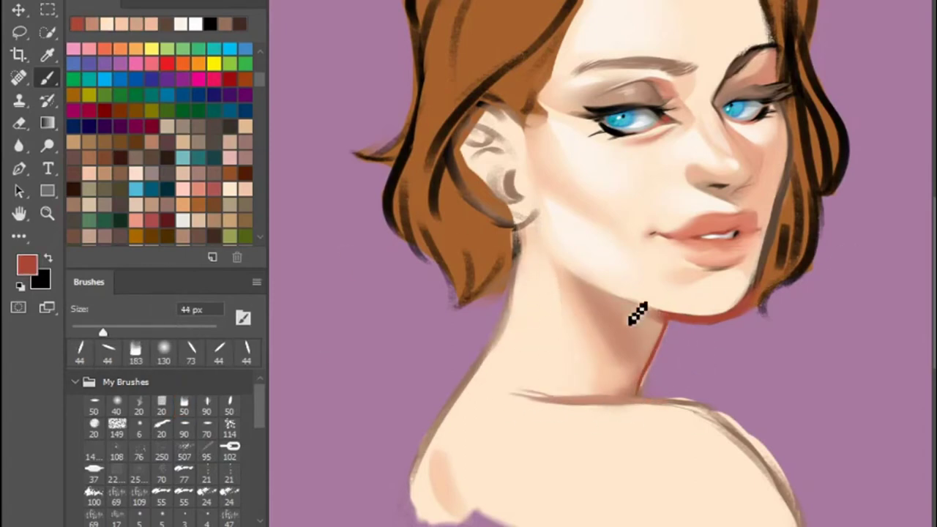
Accent the nose's far edge in red at 44 px and warm the near eyelid's inner corner with soft salmon at 67 px.
scroll(929, 253, up, 1)
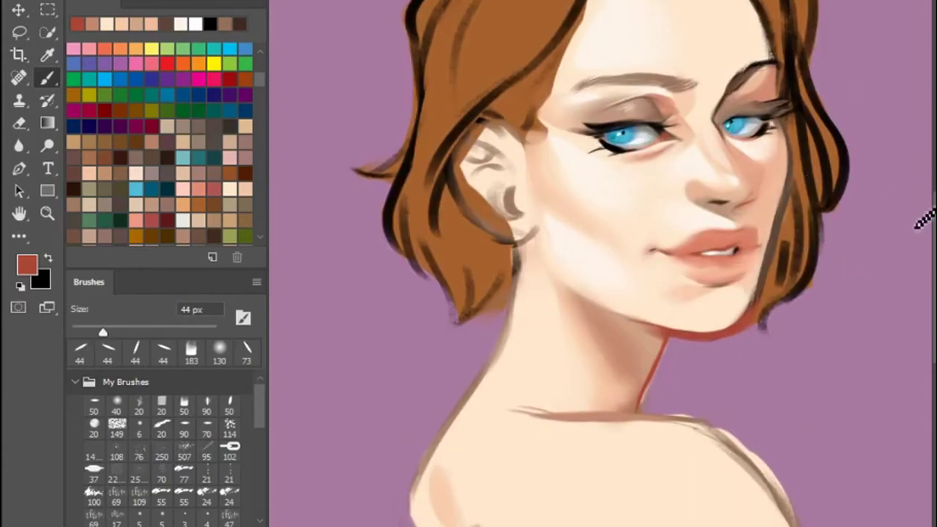
drag(762, 194, 766, 204)
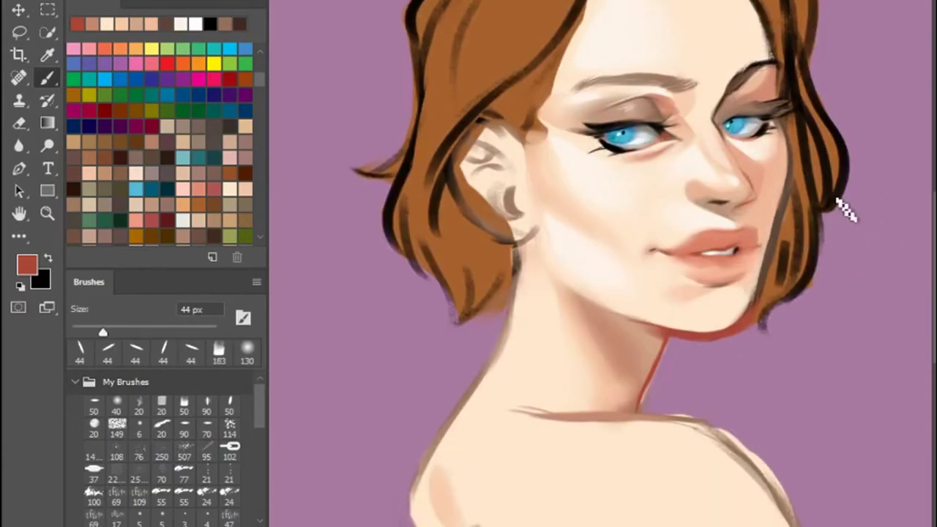
alt+click(561, 132)
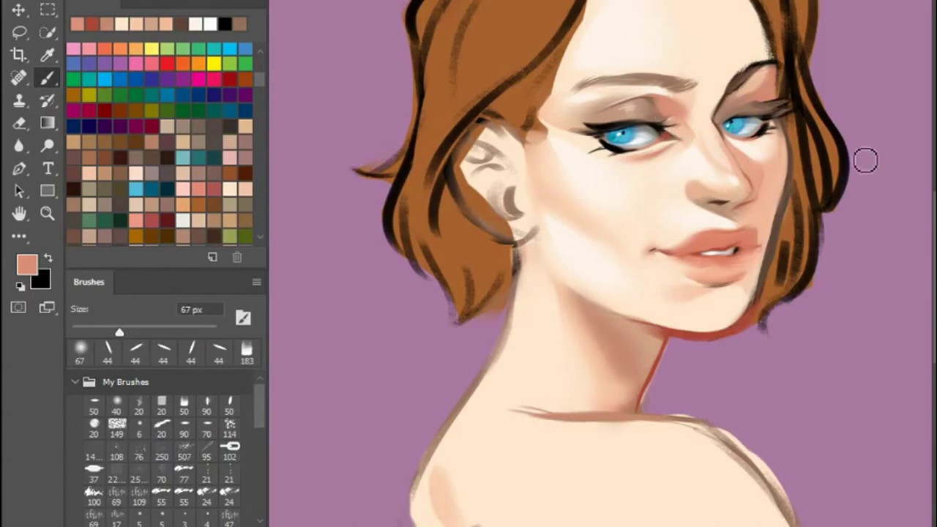
Paint the hair beside the far jaw and behind the chin in red at 44 px.
scroll(497, 274, up, 4)
click(92, 24)
click(107, 350)
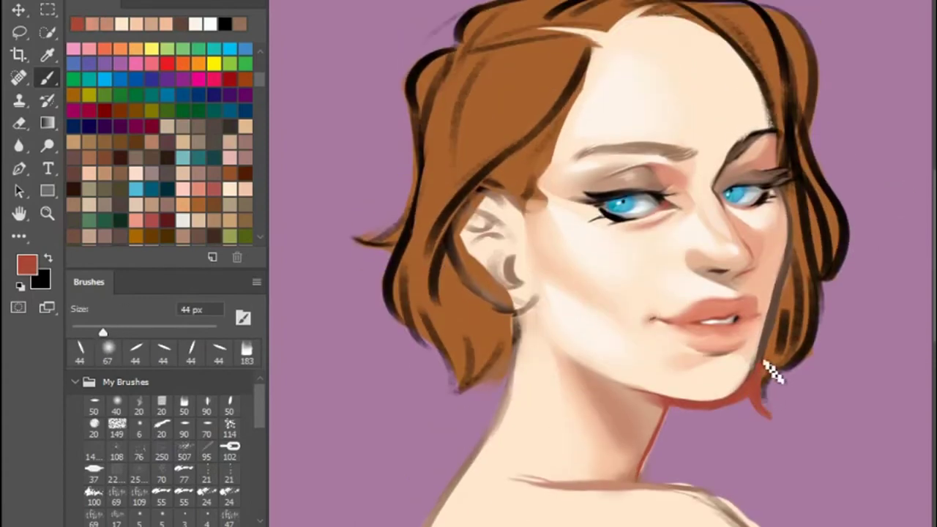
drag(768, 370, 765, 300)
drag(778, 354, 791, 349)
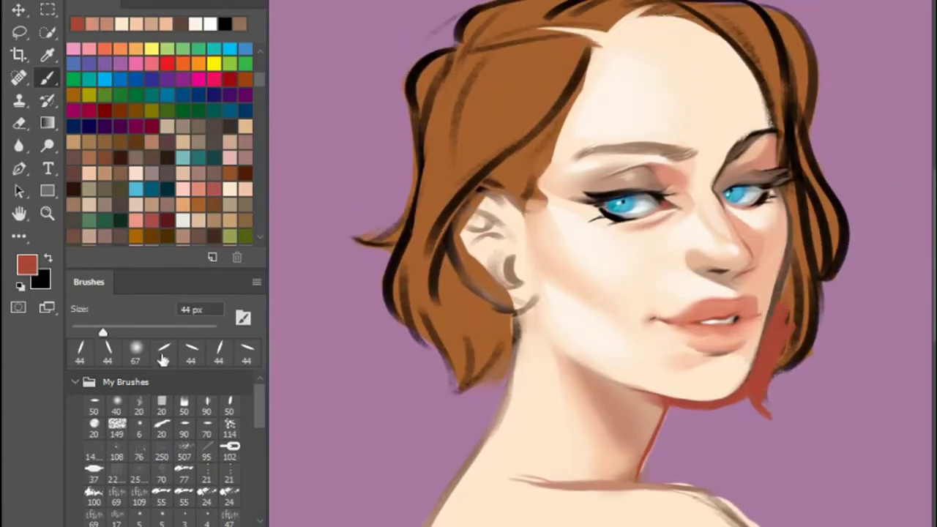
Fill the far-side hair in red at 50 px and block in its crown in dark taupe and sampled brown.
mouse_move(809, 295)
mouse_down()
mouse_move(783, 350)
mouse_move(782, 323)
mouse_move(805, 282)
mouse_move(808, 309)
mouse_move(769, 243)
mouse_up()
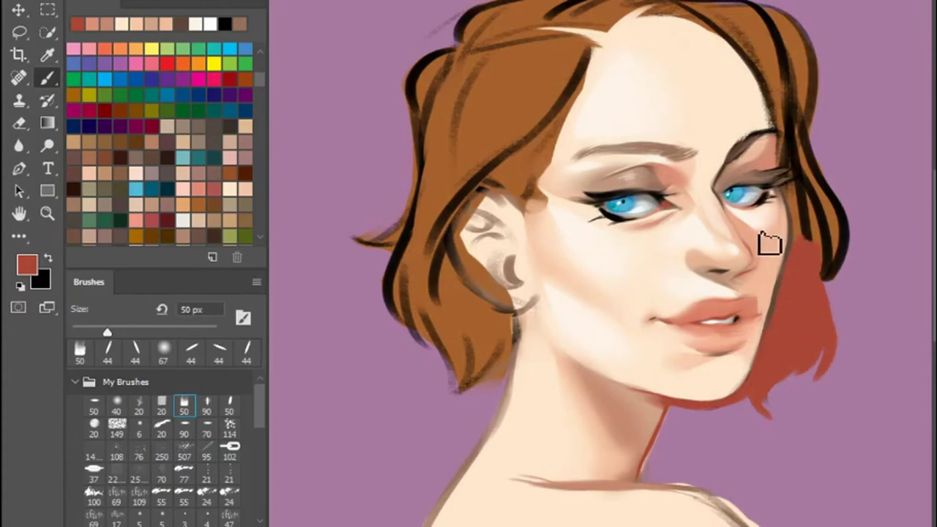
mouse_move(795, 198)
mouse_down()
mouse_move(815, 278)
mouse_move(802, 172)
mouse_move(837, 288)
mouse_move(798, 165)
mouse_up()
scroll(806, 220, up, 4)
click(82, 138)
mouse_move(784, 88)
mouse_down()
mouse_move(812, 184)
mouse_move(798, 102)
mouse_move(804, 191)
mouse_up()
alt+click(722, 87)
Paint the hair underneath and behind the ear in red at 44 px.
click(152, 126)
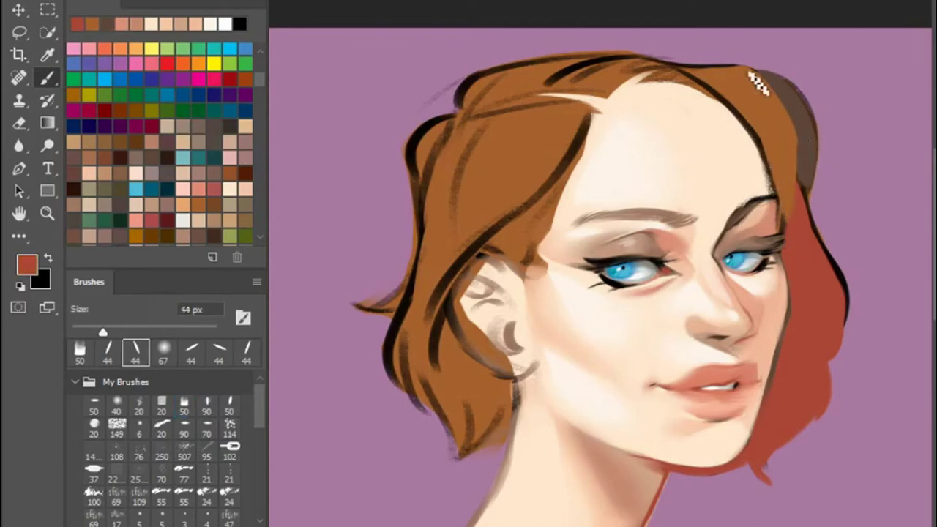
mouse_move(505, 394)
mouse_down()
mouse_move(517, 413)
mouse_move(491, 377)
mouse_move(519, 388)
mouse_move(504, 465)
mouse_up()
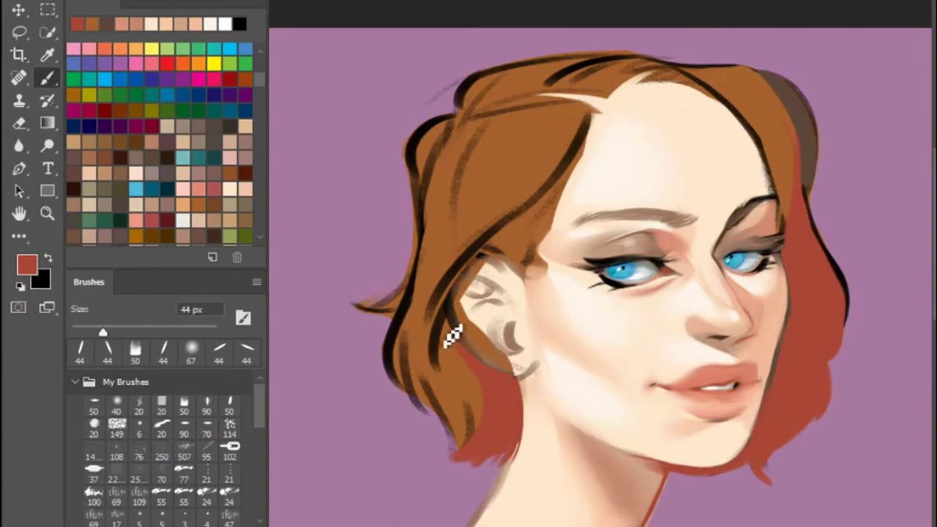
drag(452, 352, 461, 366)
Cover the ear's sketch lines in sampled cream at 44 px and shade its inner folds in peach with the 67 px flat brush.
alt+click(522, 392)
mouse_move(481, 288)
mouse_down()
mouse_move(472, 326)
mouse_move(544, 365)
mouse_move(507, 338)
mouse_up()
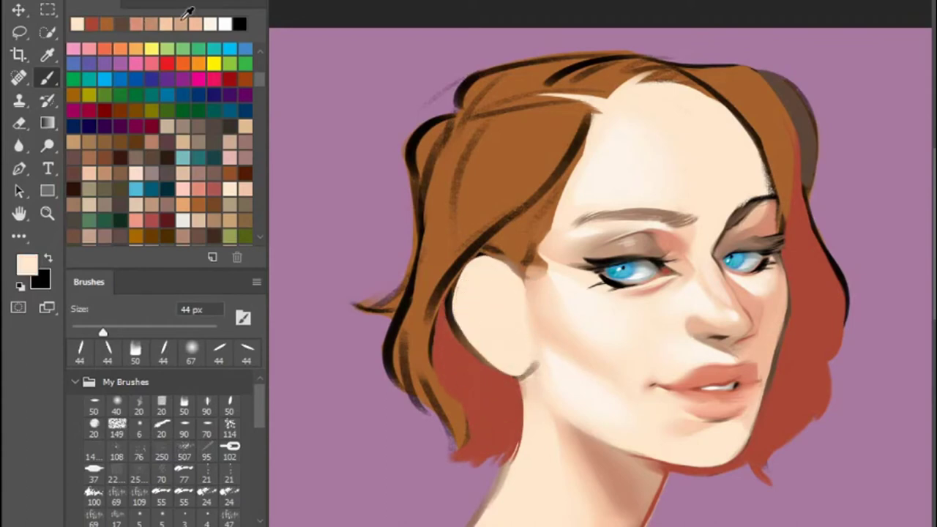
click(155, 22)
key(period)
key(bracketright)
mouse_move(484, 282)
mouse_down()
mouse_move(518, 309)
mouse_move(483, 334)
mouse_move(510, 318)
mouse_move(513, 360)
mouse_up()
Deepen the ear's lower hollow in salmon and darken the ear canal in near-black at 26 px.
drag(119, 331, 86, 331)
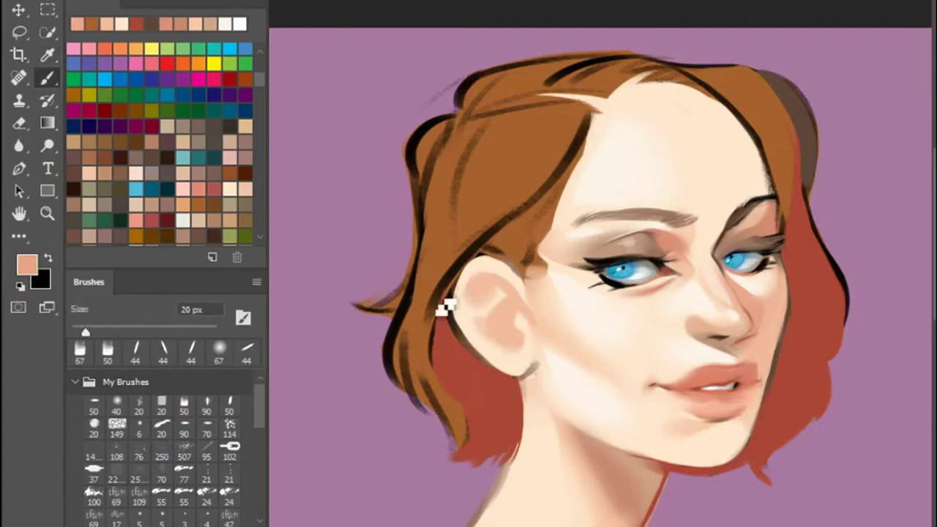
click(532, 348)
click(120, 158)
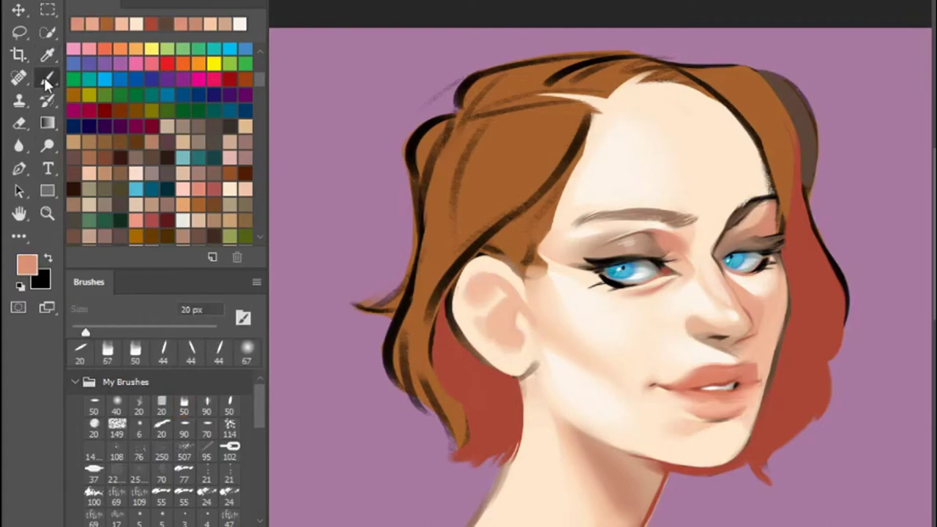
click(187, 352)
key(bracketleft)
key(bracketleft)
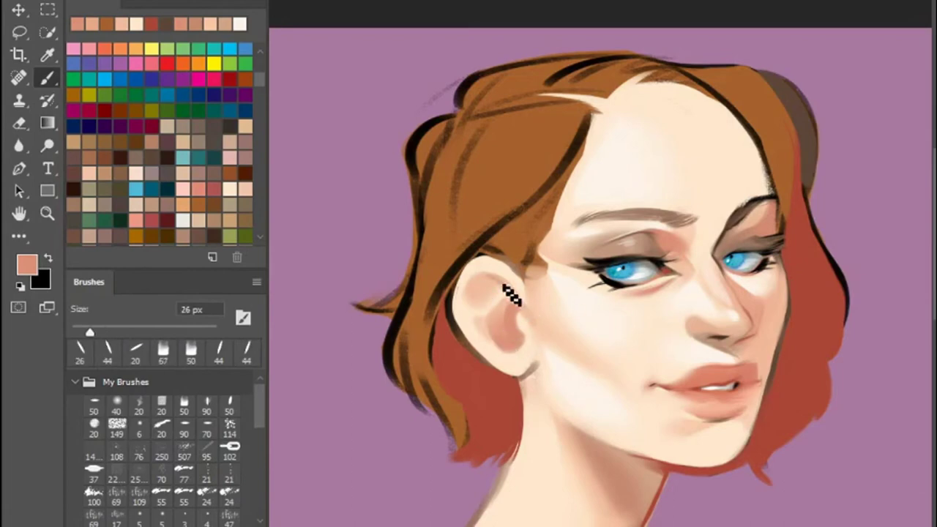
click(176, 145)
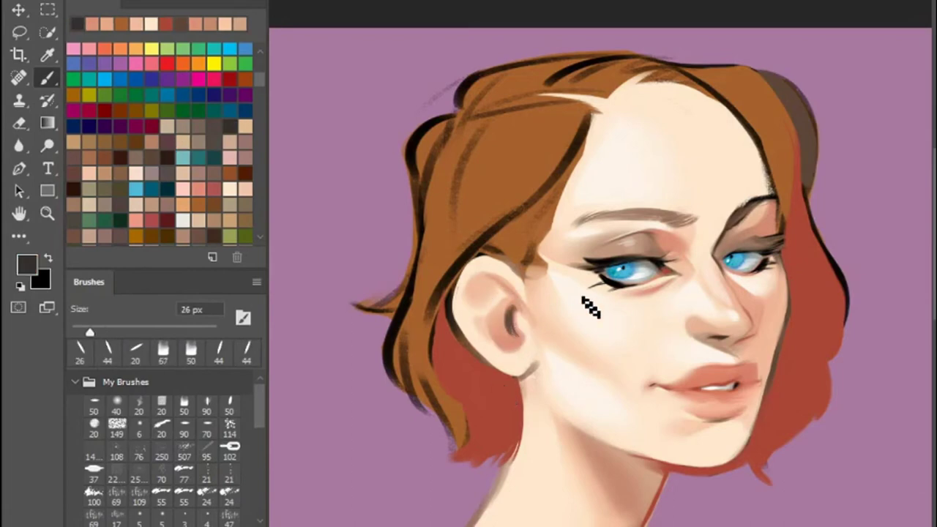
Repaint the sideburn and temple hair in sampled brown, raising the brush from 44 to 70 px.
alt+click(513, 242)
click(219, 352)
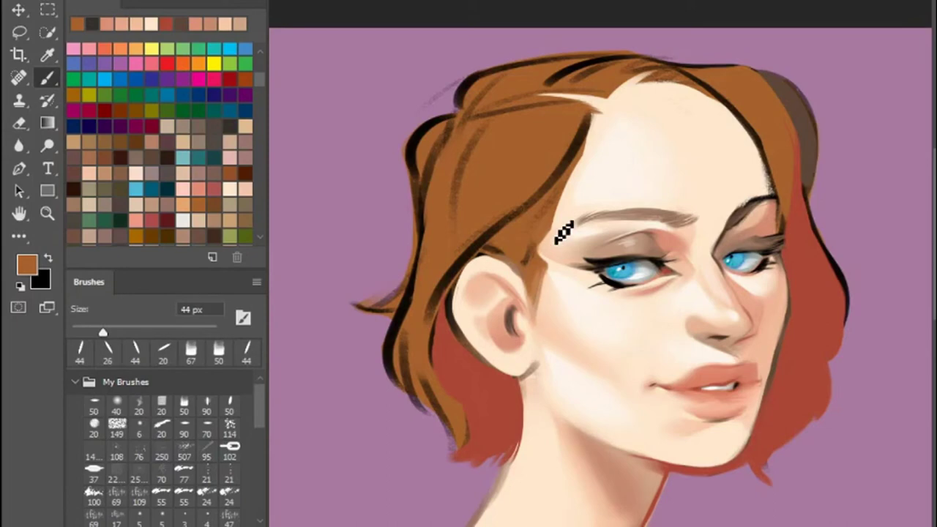
key(bracketright)
key(bracketright)
key(bracketright)
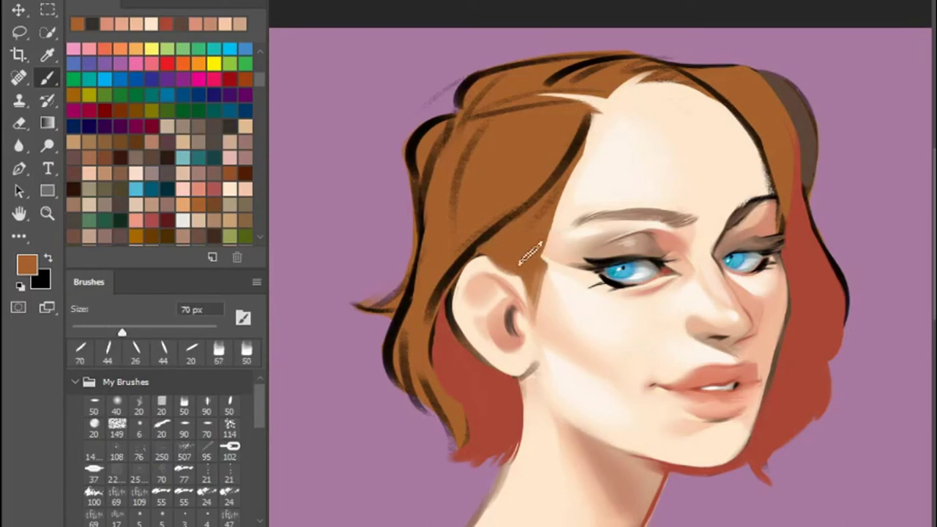
Shade the hair above the ear in sampled darker brown and highlight it in orange at 70 px.
alt+click(555, 181)
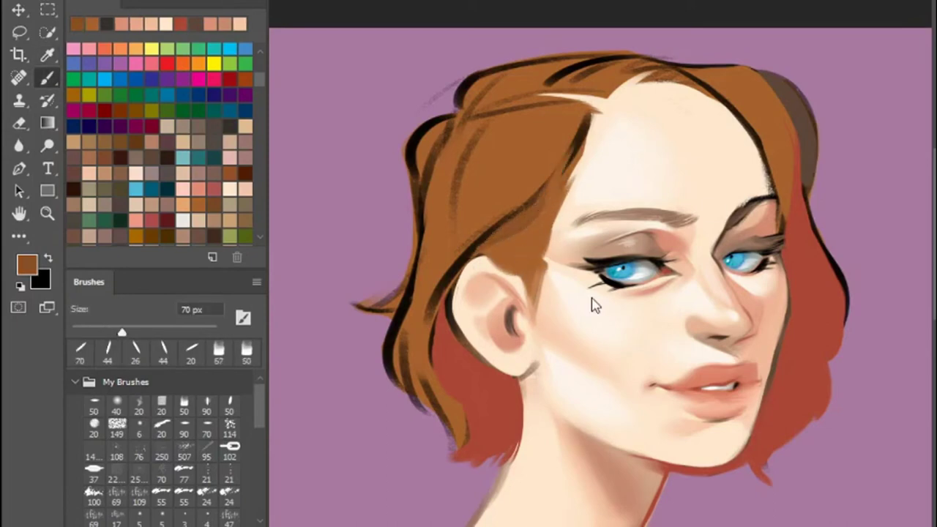
drag(475, 275, 521, 254)
drag(736, 212, 569, 215)
click(95, 25)
click(108, 350)
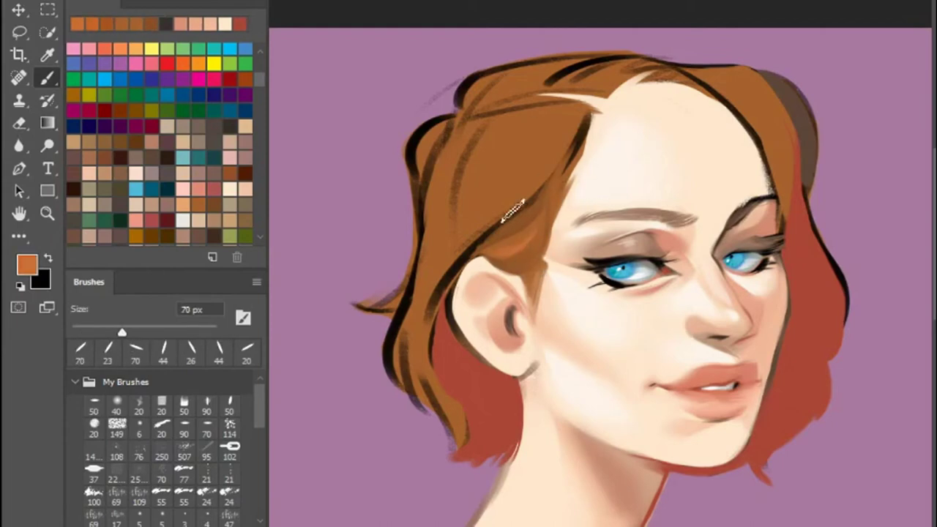
Define the strands above and behind the ear in dark reddish brown and cover the back hair's black sketch lines with sampled brown.
click(150, 24)
drag(575, 142, 483, 253)
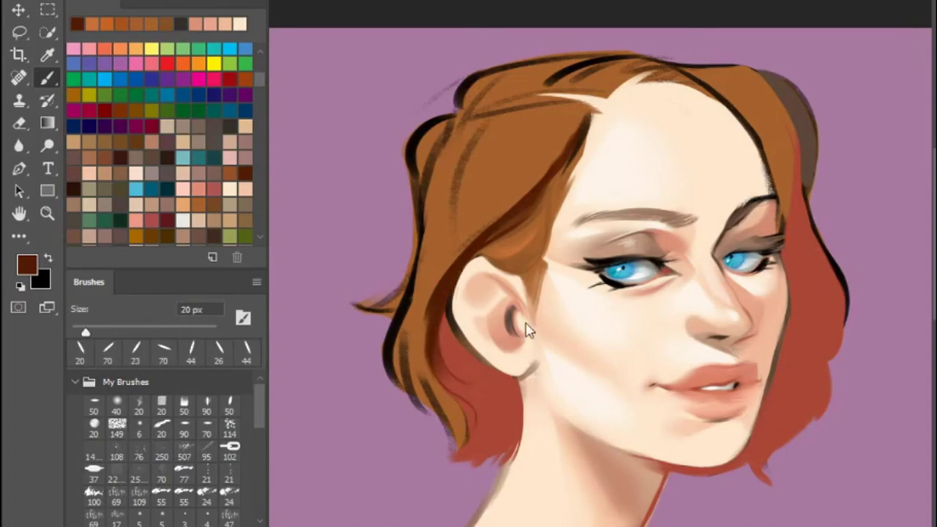
alt+click(443, 174)
mouse_move(448, 170)
mouse_down()
mouse_move(557, 110)
mouse_move(468, 217)
mouse_move(506, 208)
mouse_move(435, 297)
mouse_move(443, 429)
mouse_move(427, 287)
mouse_move(438, 217)
mouse_move(424, 128)
mouse_up()
click(92, 24)
click(164, 351)
click(191, 352)
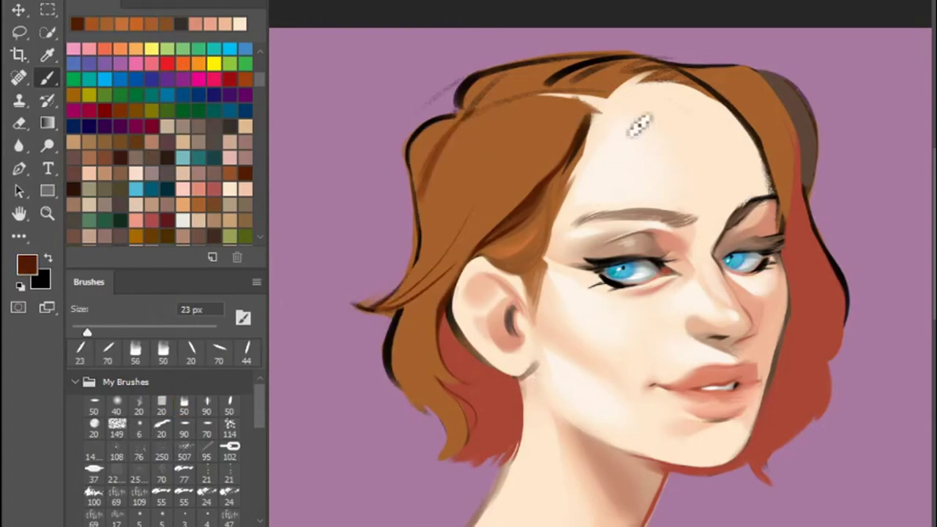
Draw strands from the parting to the ear in dark reddish brown at 23 px and shade the back hair and crown in sampled brown.
drag(585, 102, 483, 240)
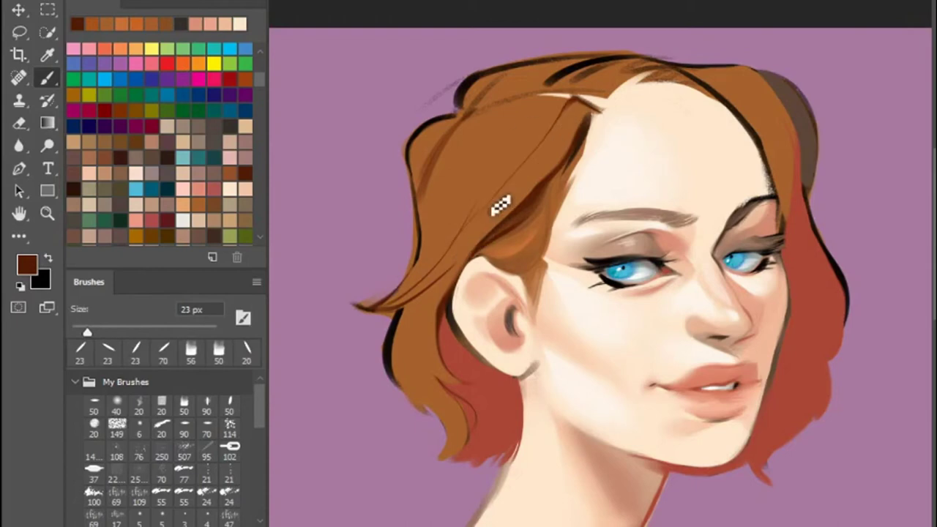
drag(595, 103, 542, 151)
alt+click(421, 223)
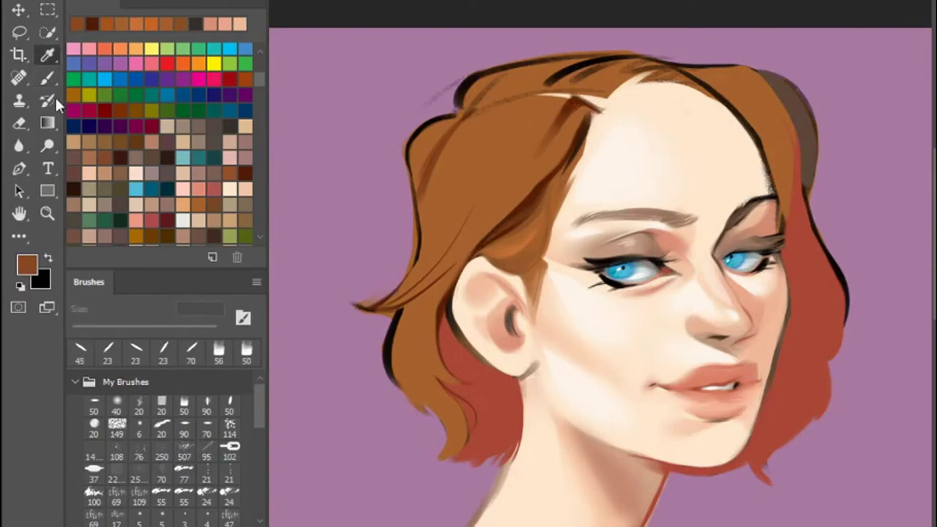
key(b)
drag(466, 128, 448, 225)
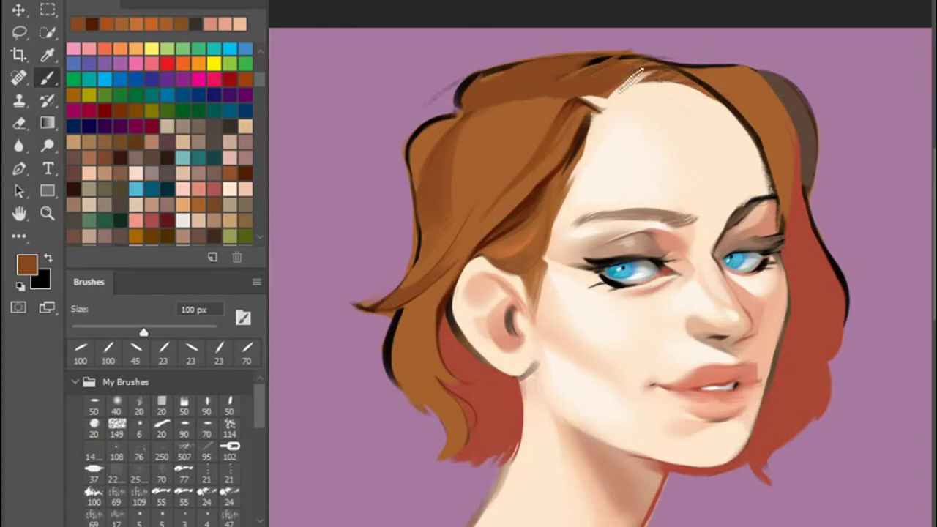
Paint crown strands in sampled orange-brown at 23 px and draw the parting line in dark reddish brown at 53 px.
alt+click(632, 79)
click(163, 350)
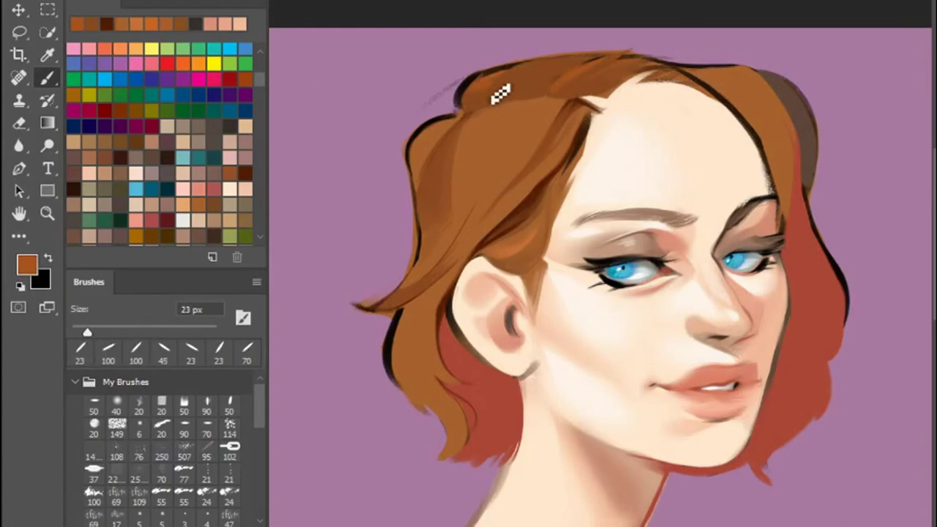
alt+click(561, 48)
key(bracketright)
key(bracketright)
key(bracketright)
drag(460, 116, 572, 102)
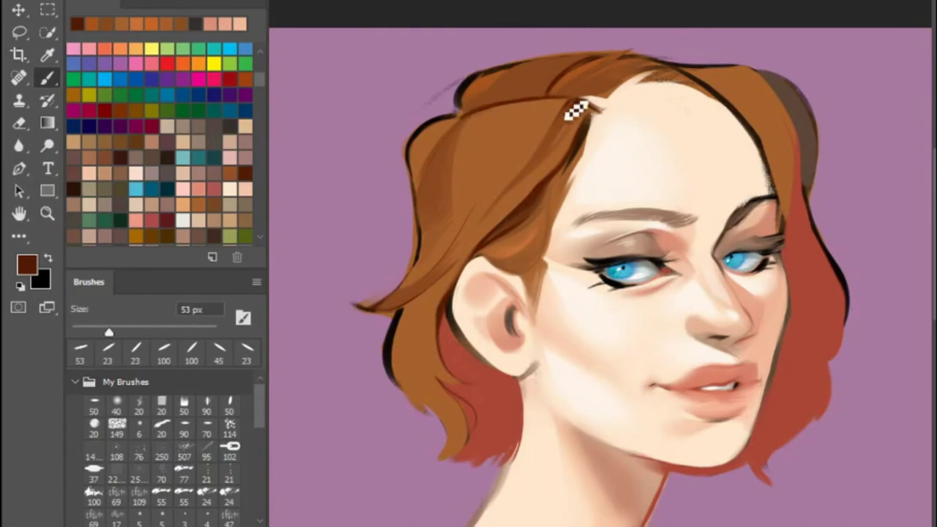
Shade the upper back and far shoulder in tan and sampled peach with the 144 px flat brush, refining the neck crease at 45 px.
key(ctrl+minus)
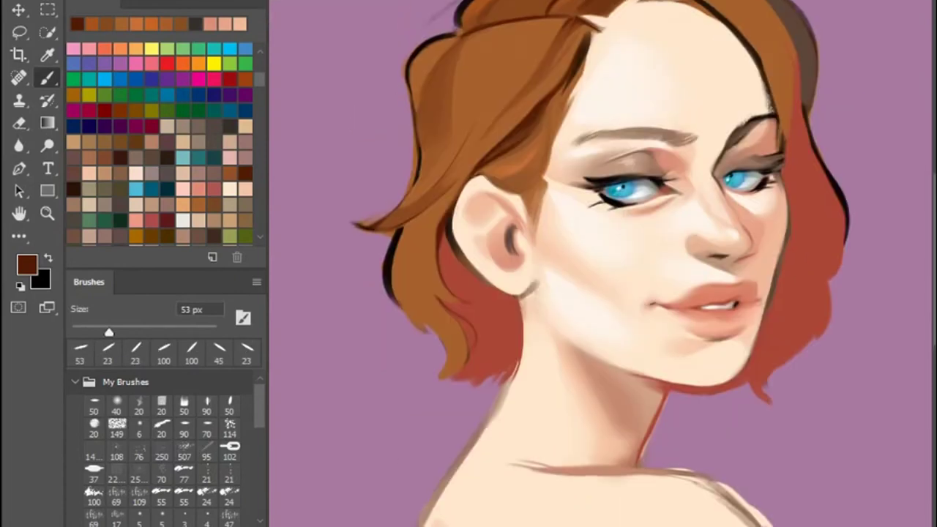
click(167, 126)
mouse_move(582, 410)
mouse_down()
mouse_move(659, 403)
mouse_move(742, 498)
mouse_up()
alt+click(606, 393)
drag(559, 409, 667, 435)
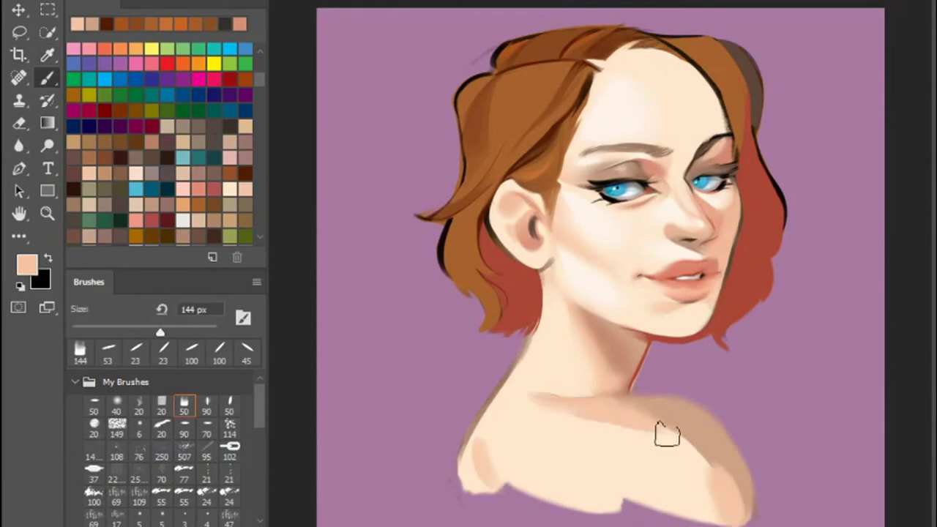
click(246, 350)
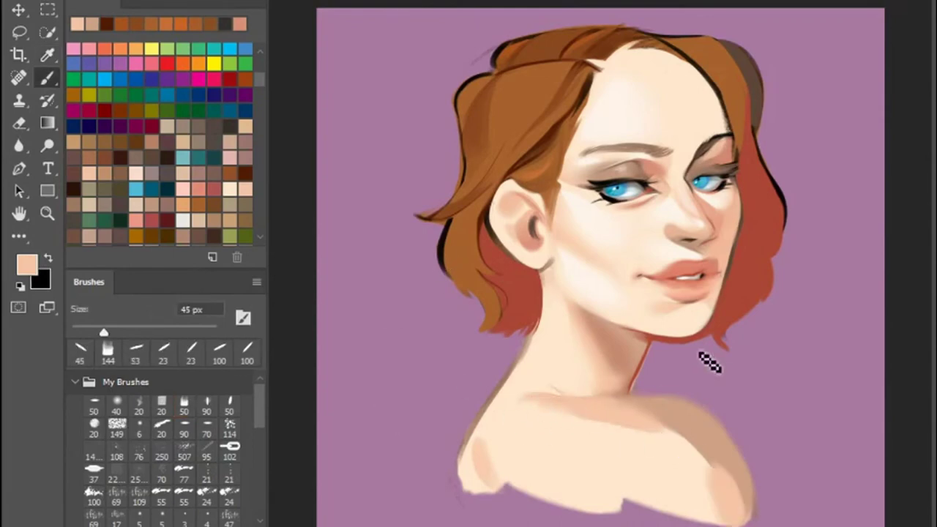
Outline the front of the neck and the far shoulder in sampled red at 48 px.
click(163, 350)
key(x)
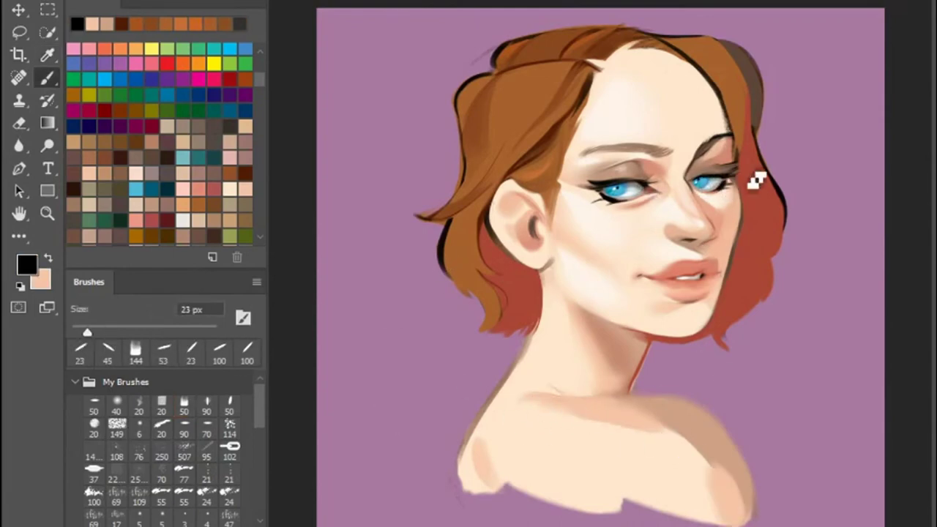
alt+click(769, 199)
key(bracketright)
key(bracketright)
key(bracketright)
key(bracketright)
key(bracketright)
mouse_move(644, 394)
mouse_down()
mouse_move(680, 398)
mouse_move(746, 460)
mouse_up()
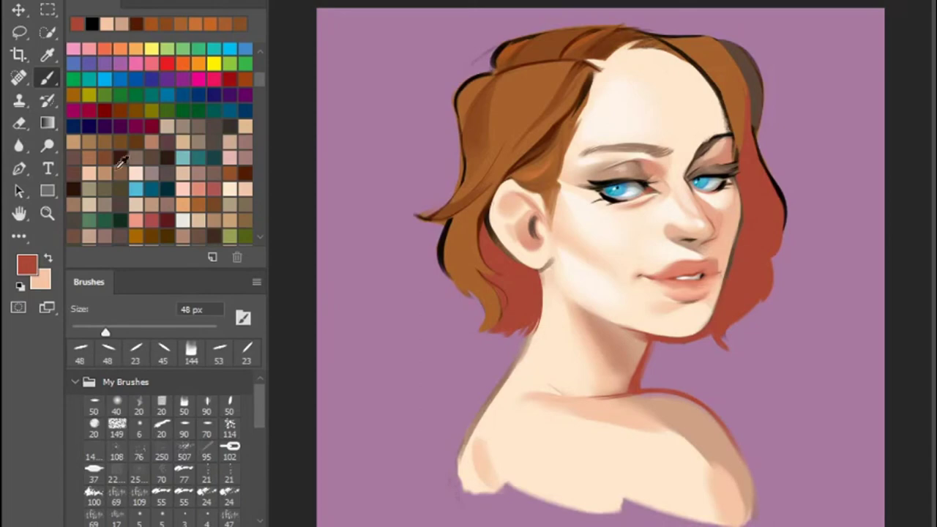
Outline the back of the neck down to the near shoulder in black at 23 px.
click(91, 24)
click(107, 350)
mouse_move(456, 478)
mouse_down()
mouse_move(500, 417)
mouse_move(542, 332)
mouse_up()
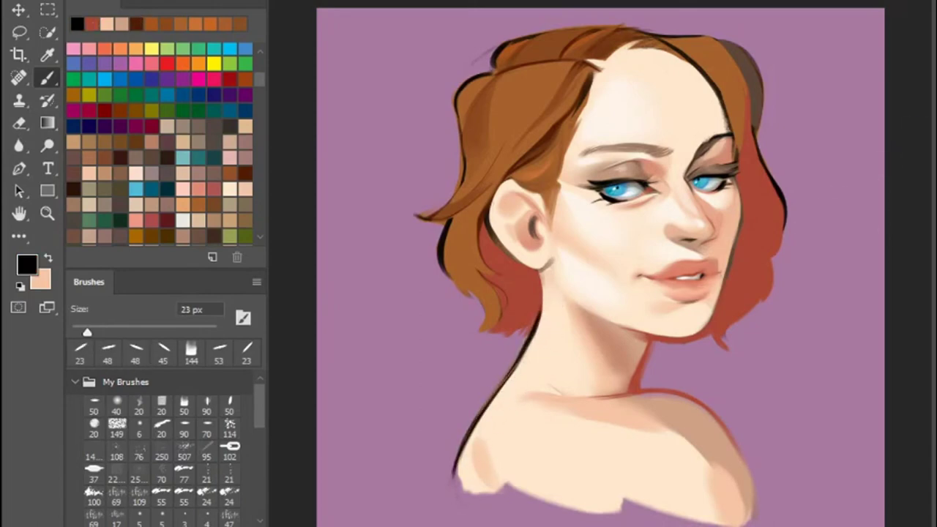
Darken the far eye's outer corner and upper lashes in black at 48 px.
key(ctrl+plus)
alt+click(826, 107)
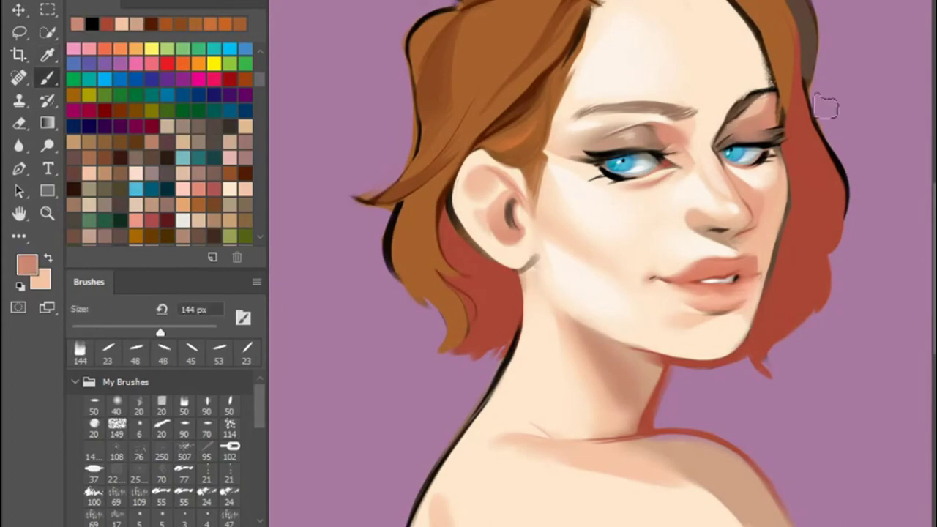
click(163, 351)
click(91, 24)
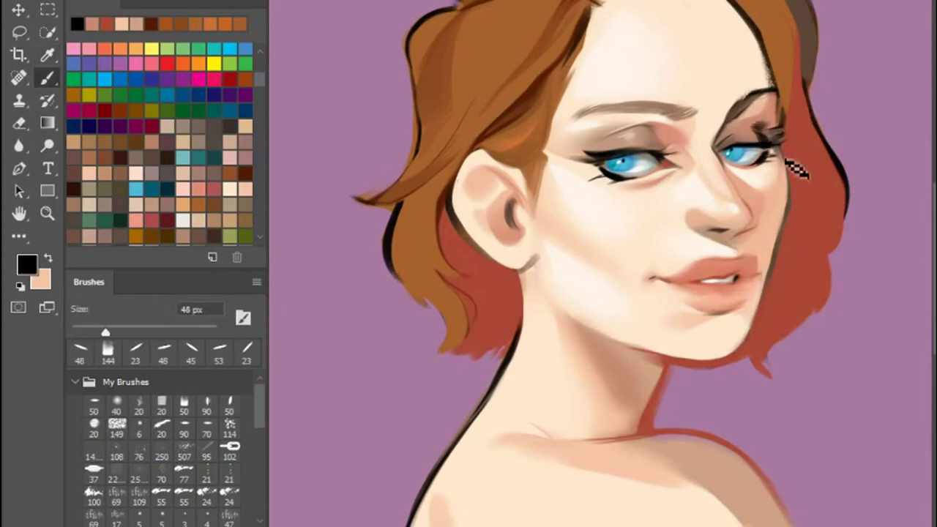
key(ctrl+minus)
key(ctrl+plus)
Stipple fine brown freckles over the face, neck and shoulders with the speckle brush at 171 px.
alt+click(798, 55)
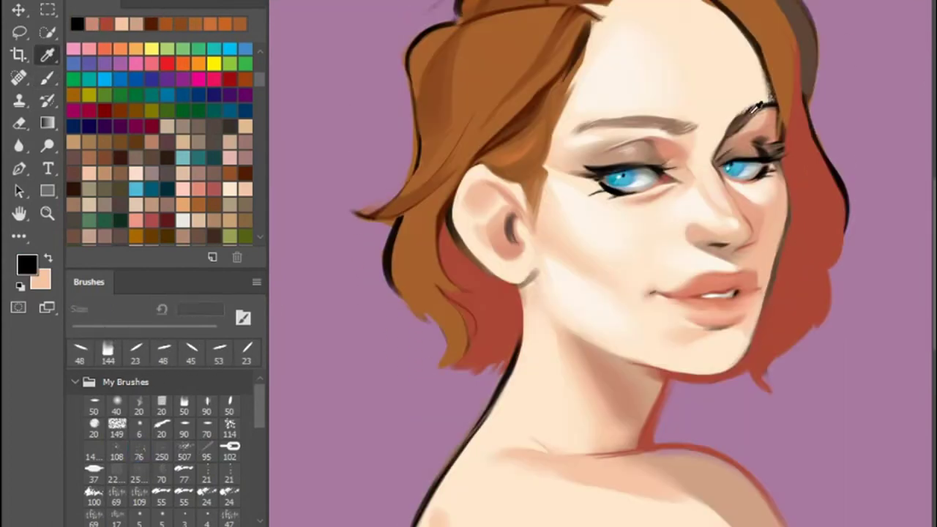
drag(602, 216, 725, 195)
click(170, 332)
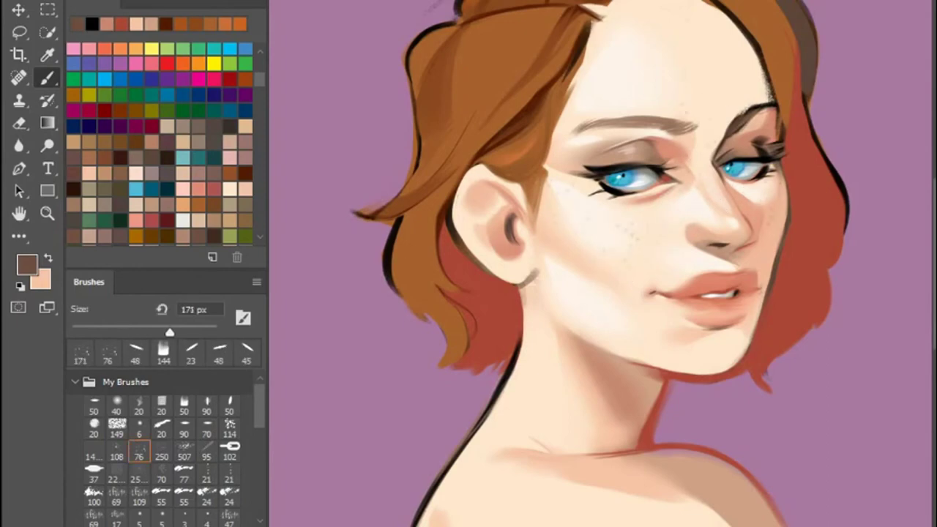
scroll(493, 437, down, 3)
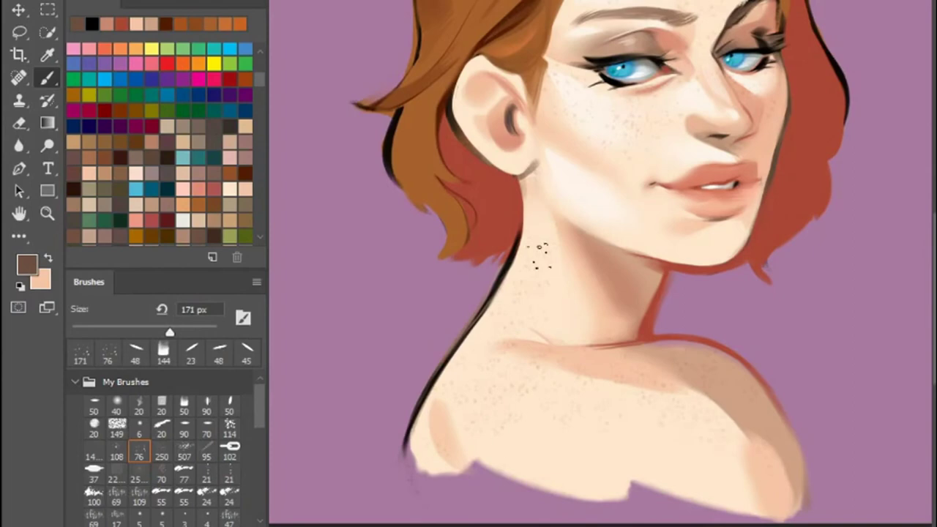
scroll(825, 262, up, 3)
Dot larger brown freckles on the ear, cheeks, mouth area and forehead with the round brush at 14 px.
key(ctrl+plus)
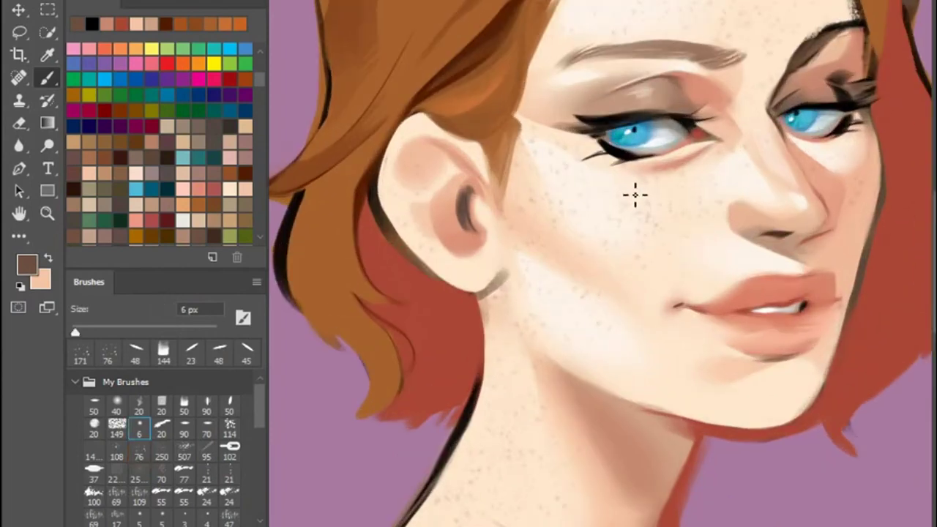
drag(84, 327, 81, 332)
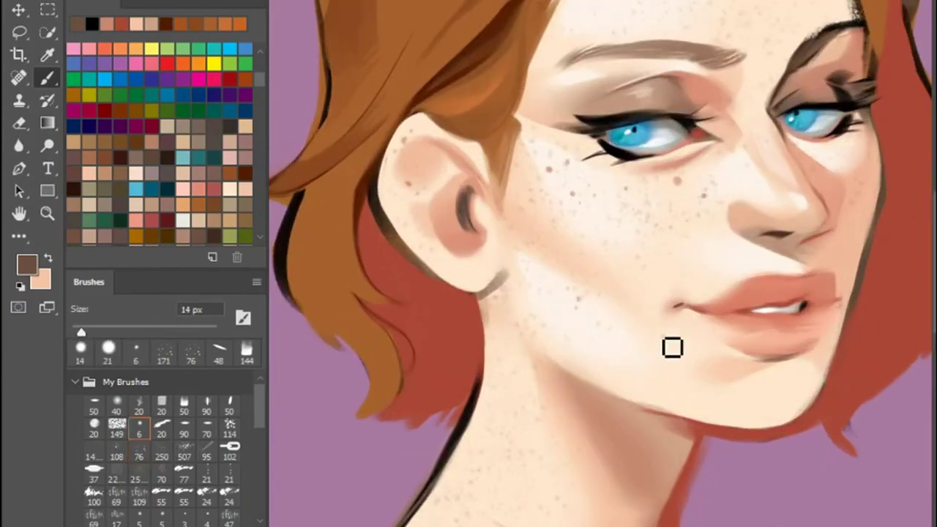
scroll(760, 153, up, 3)
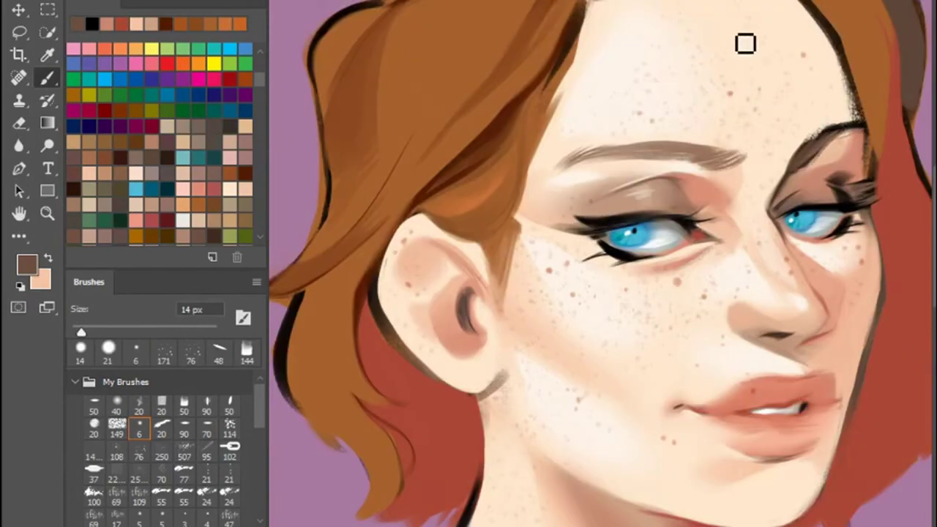
Dot larger brown freckles on the neck and shoulder with the round brush at 14 px.
scroll(581, 400, down, 4)
scroll(922, 278, down, 5)
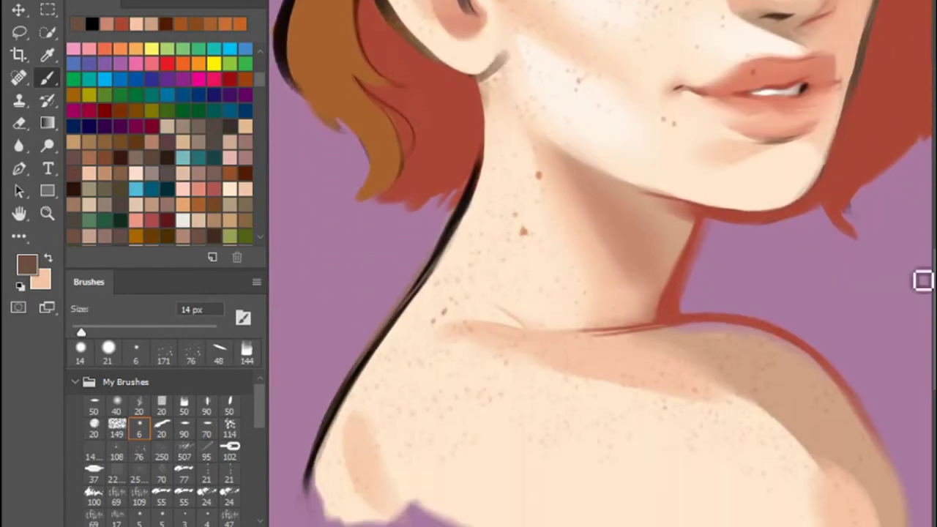
click(790, 428)
key(ctrl+minus)
key(ctrl+minus)
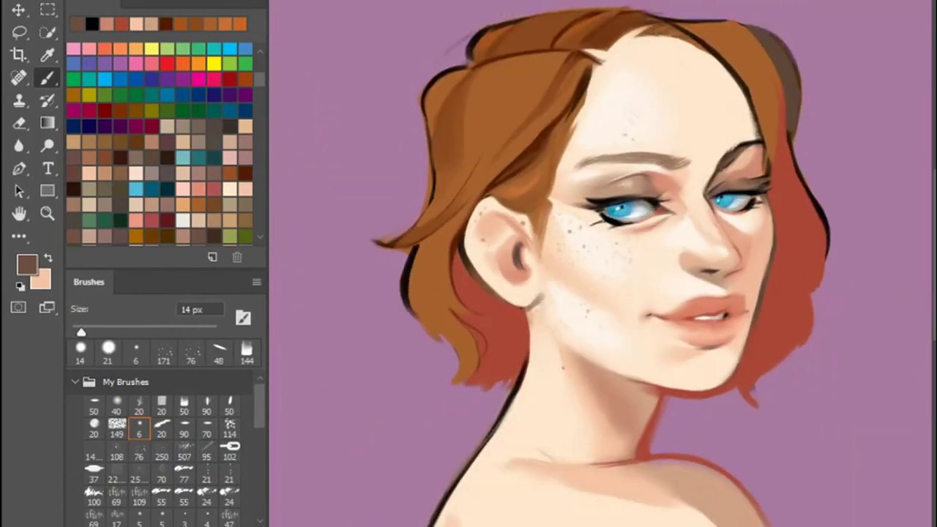
Erase the excess black outline and uneven edges around the hair silhouette on both sides with a 50 px eraser.
key(e)
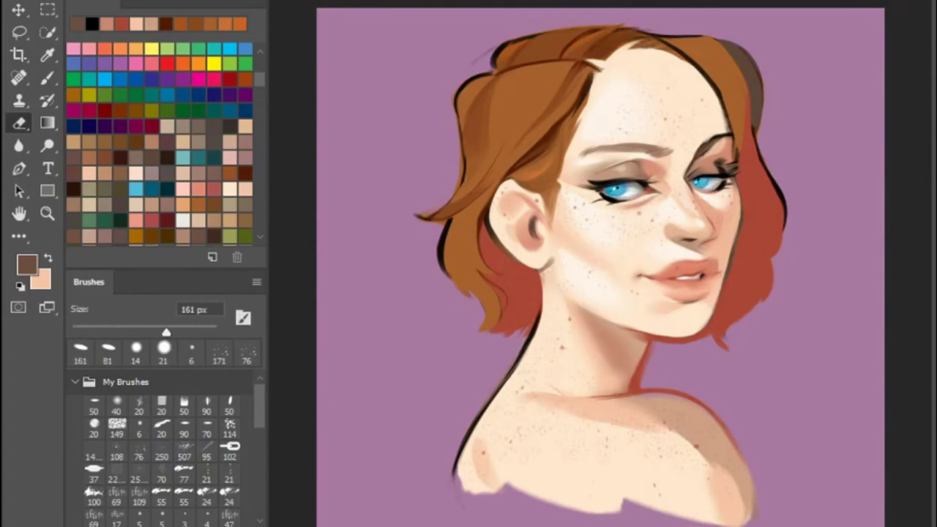
click(184, 402)
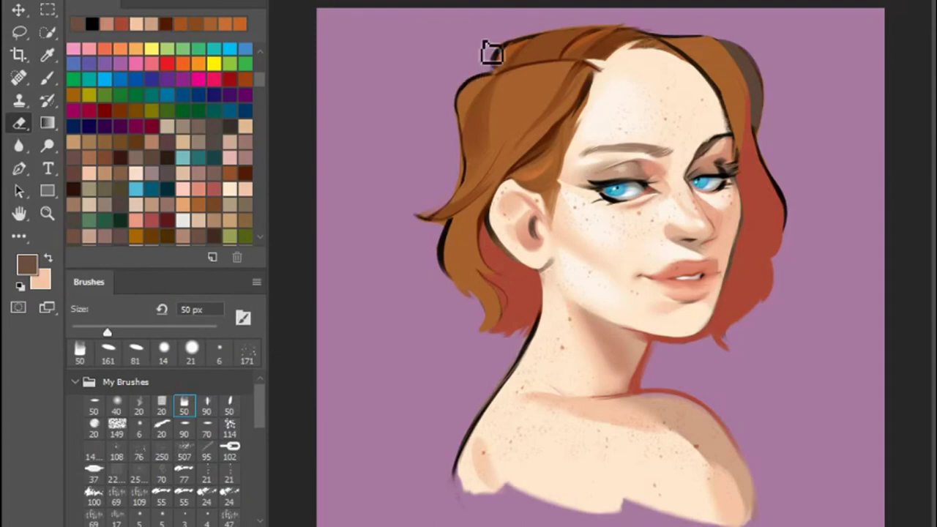
drag(759, 77, 780, 216)
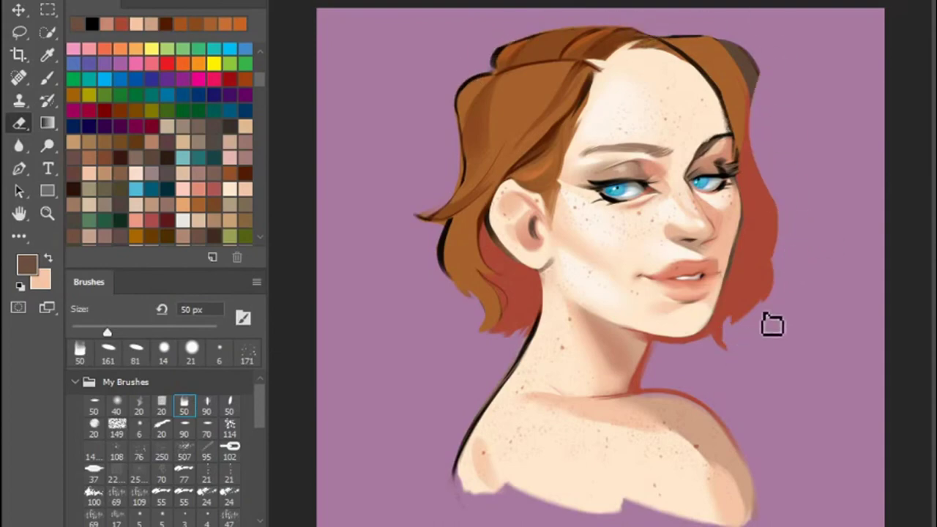
mouse_move(401, 218)
mouse_down()
mouse_move(459, 104)
mouse_move(425, 215)
mouse_move(469, 311)
mouse_up()
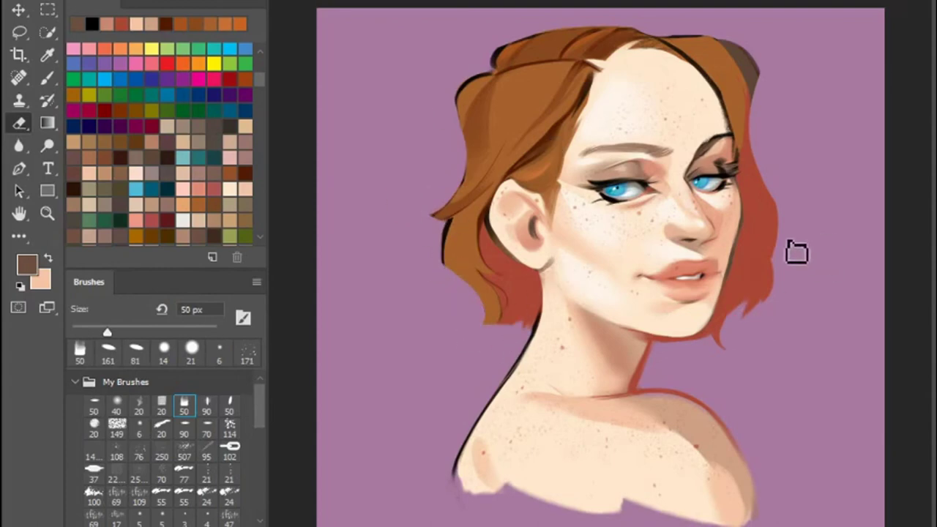
Fill out the lower back lock of hair behind the ear with the sampled hair brown at 88 px.
key(b)
alt+click(512, 121)
click(94, 404)
mouse_move(444, 219)
mouse_down()
mouse_move(473, 247)
mouse_move(490, 301)
mouse_up()
drag(460, 233, 456, 226)
Draw thin dark brown strand lines on the far-side hair and the lower back lock at 28 px.
key(bracketleft)
key(bracketleft)
key(bracketleft)
key(bracketleft)
key(bracketleft)
key(bracketleft)
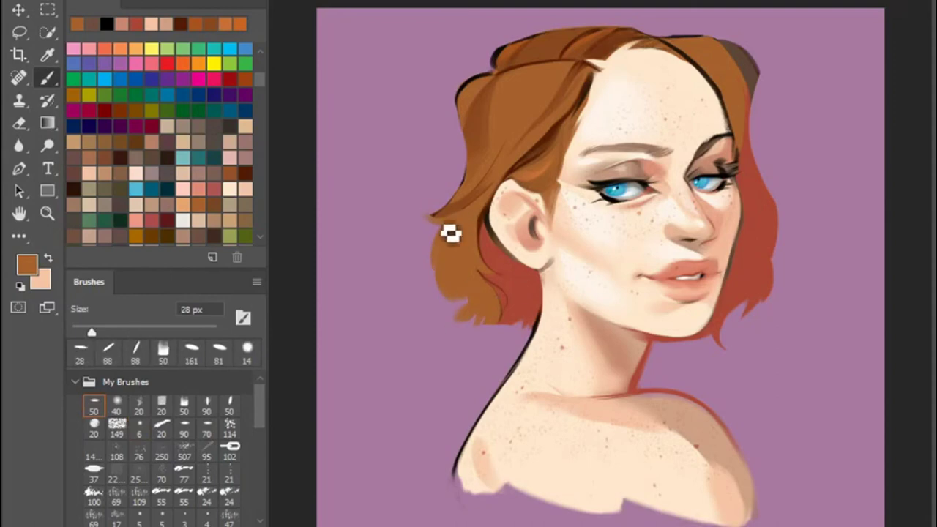
alt+click(732, 100)
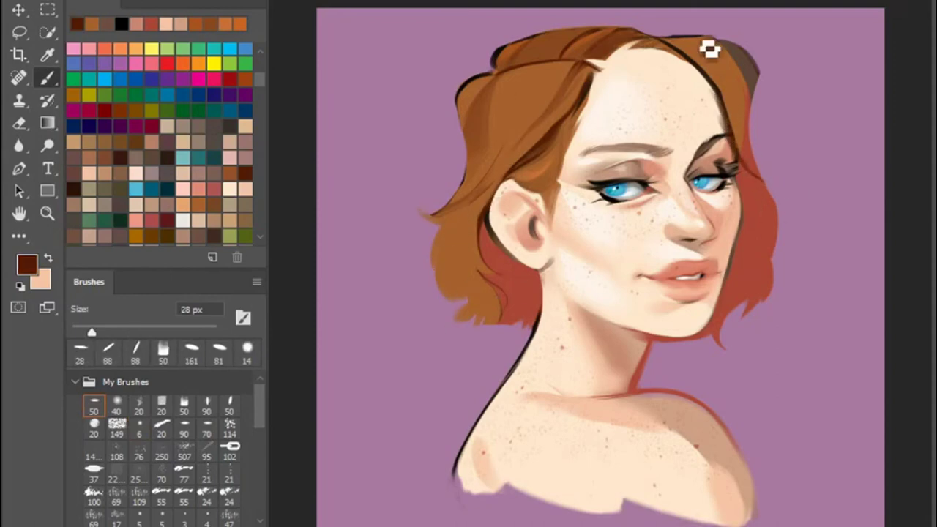
mouse_move(760, 172)
mouse_down()
mouse_move(775, 243)
mouse_move(759, 186)
mouse_up()
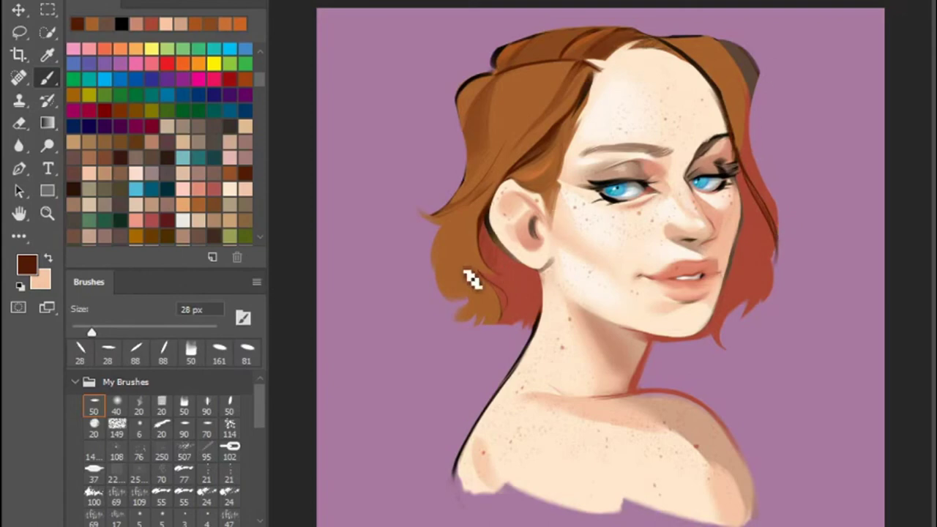
drag(762, 177, 742, 257)
Fade out the lower edge of the shoulders and the hair tips on both sides with a soft 293 px eraser.
key(e)
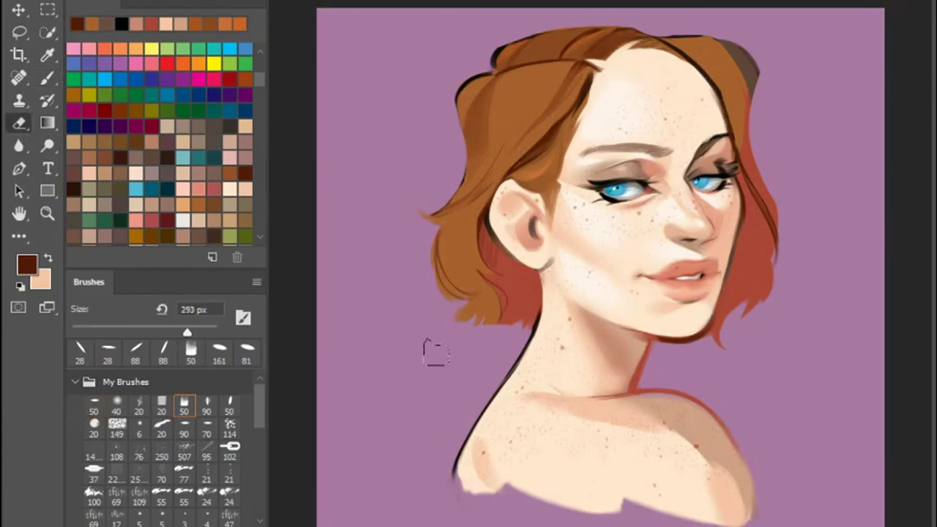
mouse_move(489, 502)
mouse_down()
mouse_move(514, 495)
mouse_move(488, 455)
mouse_move(569, 486)
mouse_up()
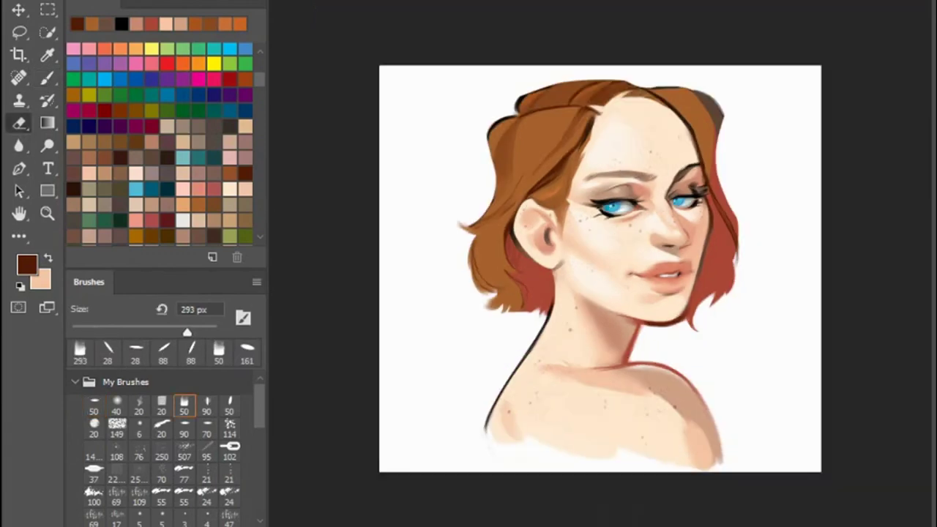
mouse_move(513, 396)
mouse_down()
mouse_move(569, 425)
mouse_move(686, 433)
mouse_up()
key(ctrl+plus)
mouse_move(402, 289)
mouse_down()
mouse_move(493, 317)
mouse_move(427, 270)
mouse_move(421, 238)
mouse_up()
drag(732, 337, 761, 235)
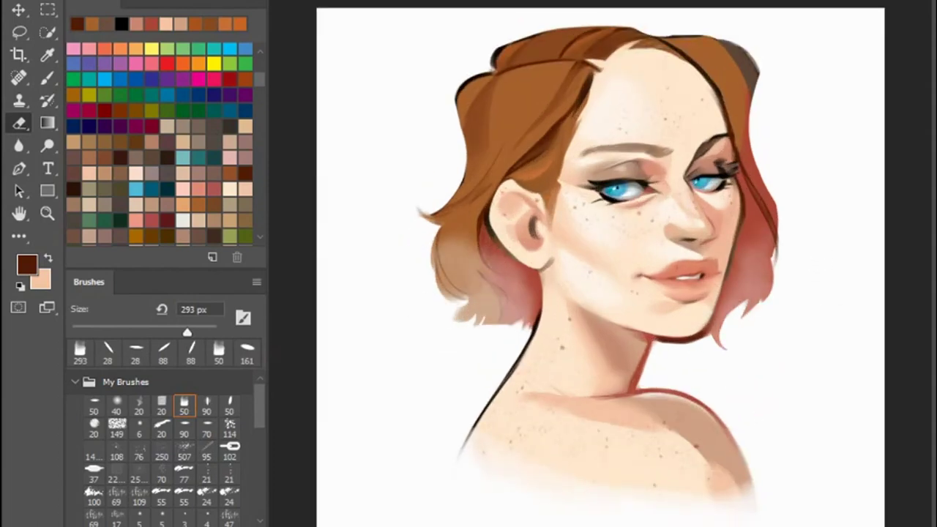
Stamp a teal laurel wreath around the portrait with a 2300 px brush from the Halos stamps and select it for positioning.
click(75, 382)
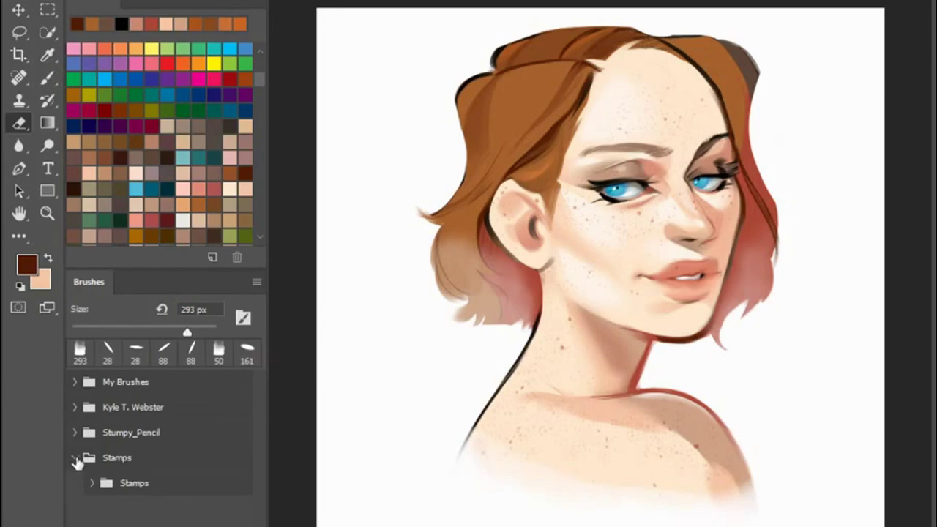
click(76, 459)
click(109, 517)
click(129, 512)
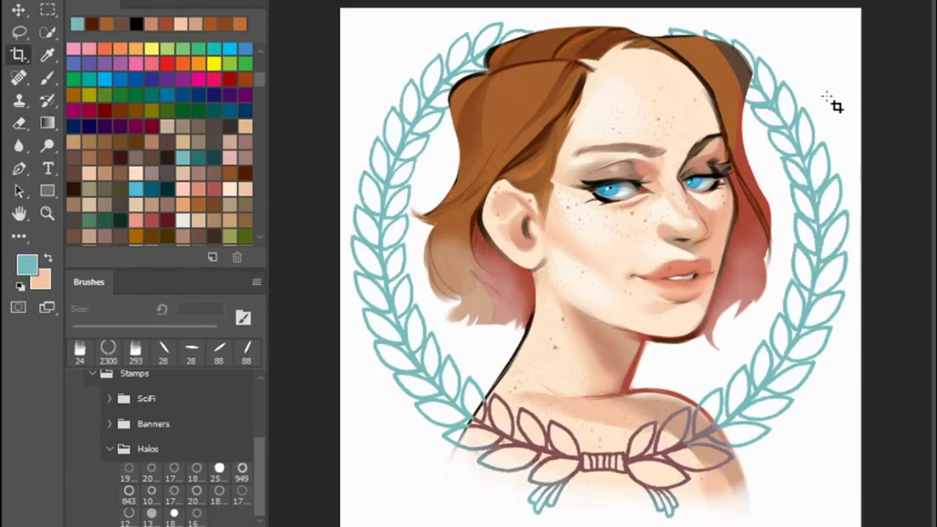
key(v)
drag(626, 180, 616, 192)
key(ctrl+t)
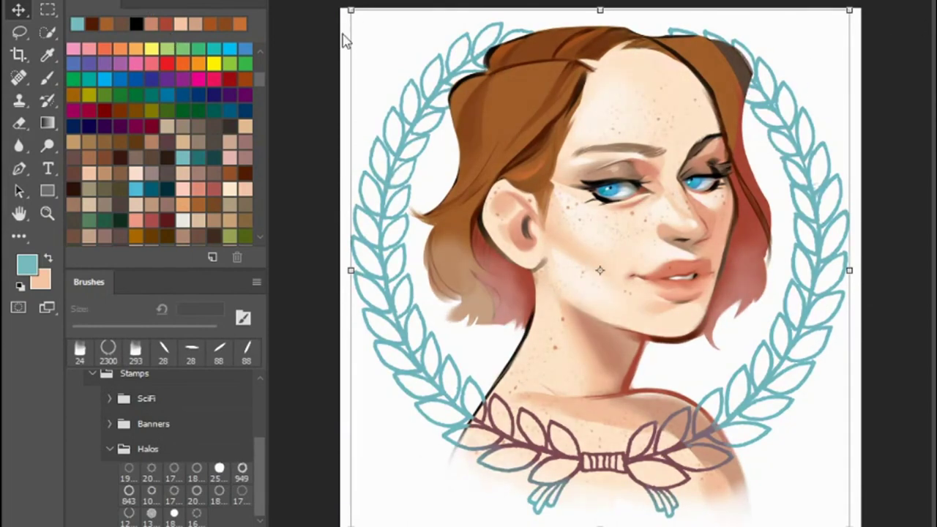
Shift the whole illustration's colours toward cooler pink and purple tones, blending the effect with a top-to-bottom gradient.
key(i)
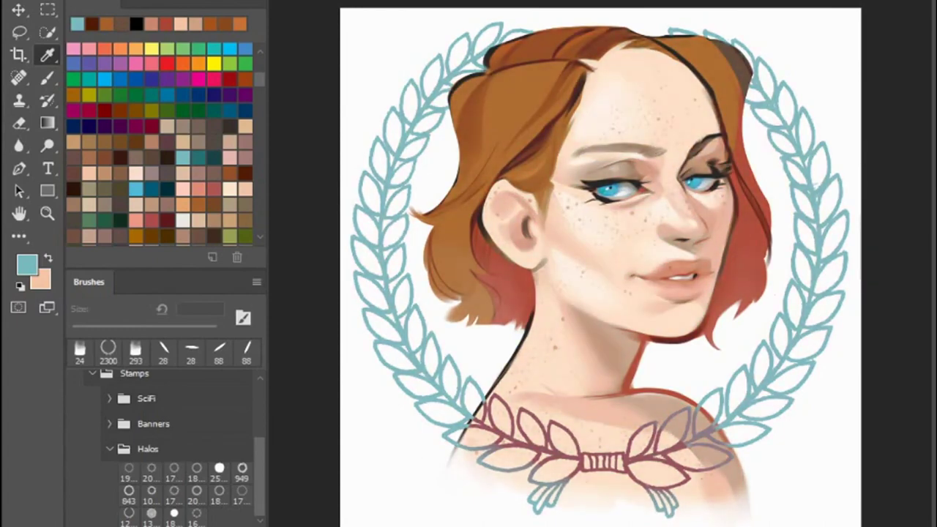
key(v)
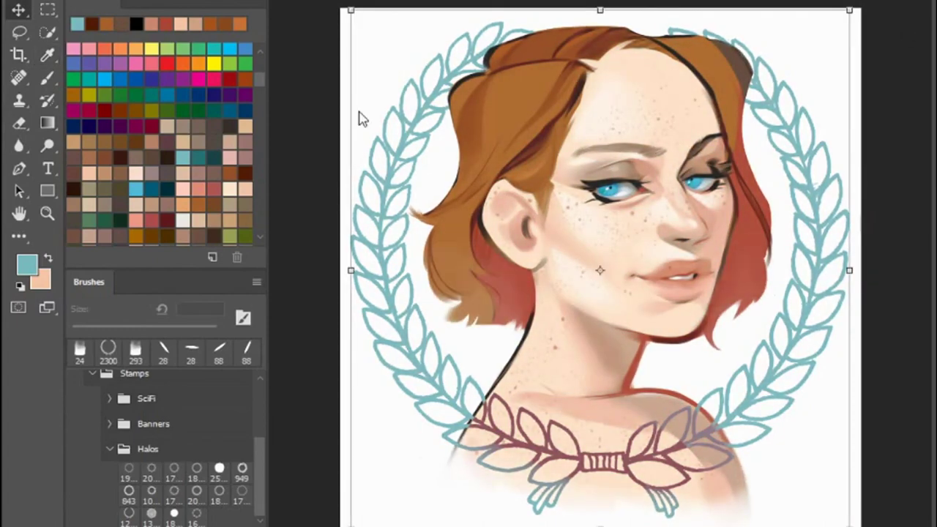
key(Return)
key(shift+g)
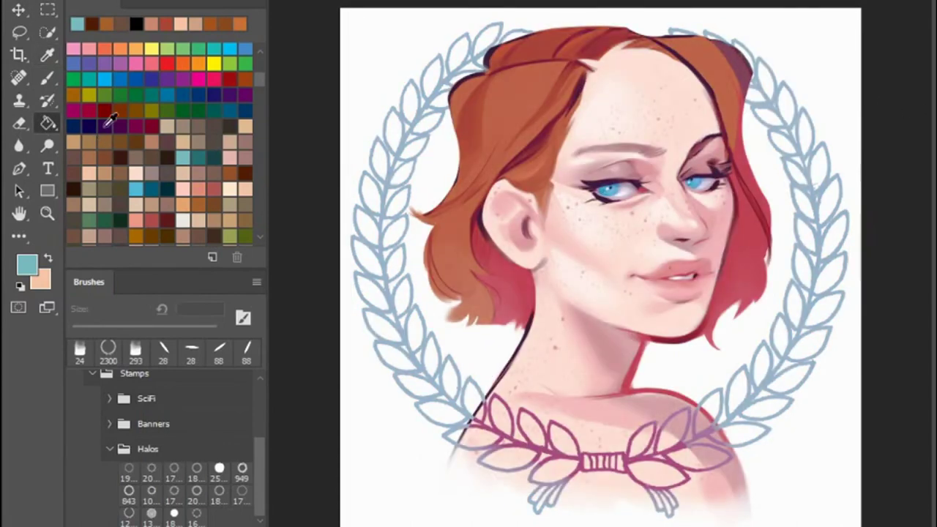
key(shift+g)
drag(616, 30, 608, 366)
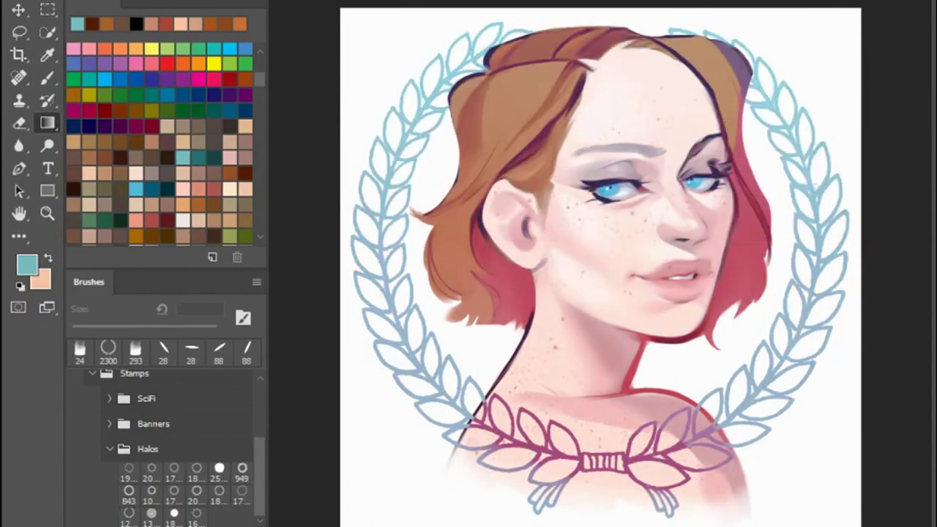
key(i)
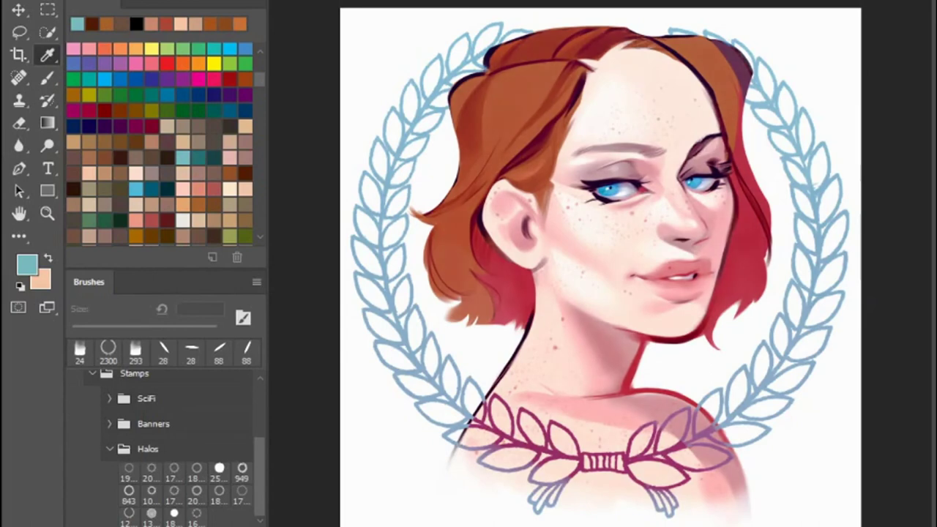
key(g)
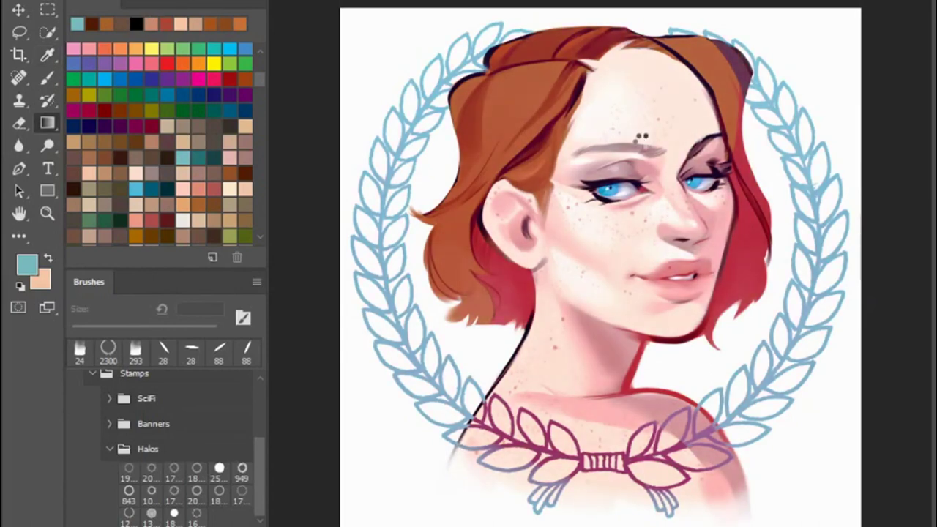
Sign the artwork just above the shoulder beside the neck in magenta sampled from the wreath area at 28 px.
key(i)
click(607, 408)
key(b)
mouse_move(649, 378)
mouse_down()
mouse_move(677, 353)
mouse_move(666, 383)
mouse_move(681, 355)
mouse_up()
key(ctrl+z)
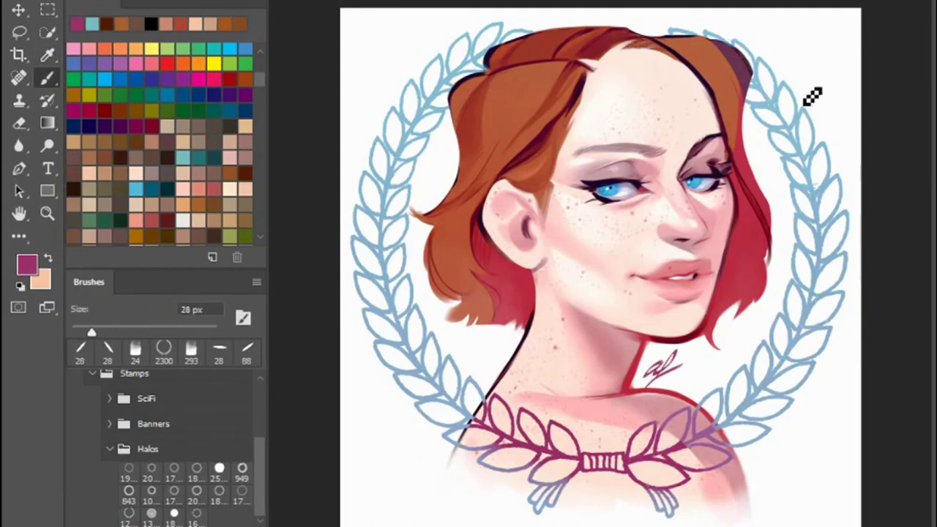